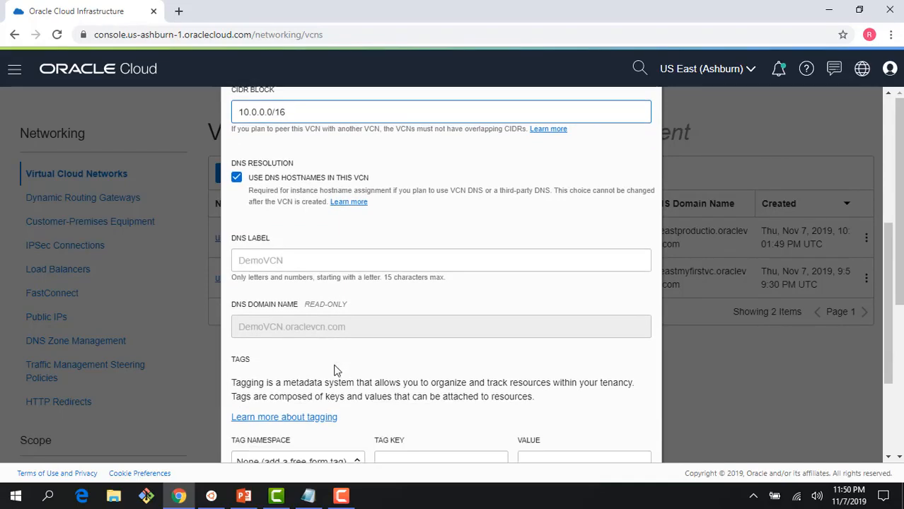
- Finish creating the DemoVCN network and start a new subnet in it named SubnetA
click(315, 410)
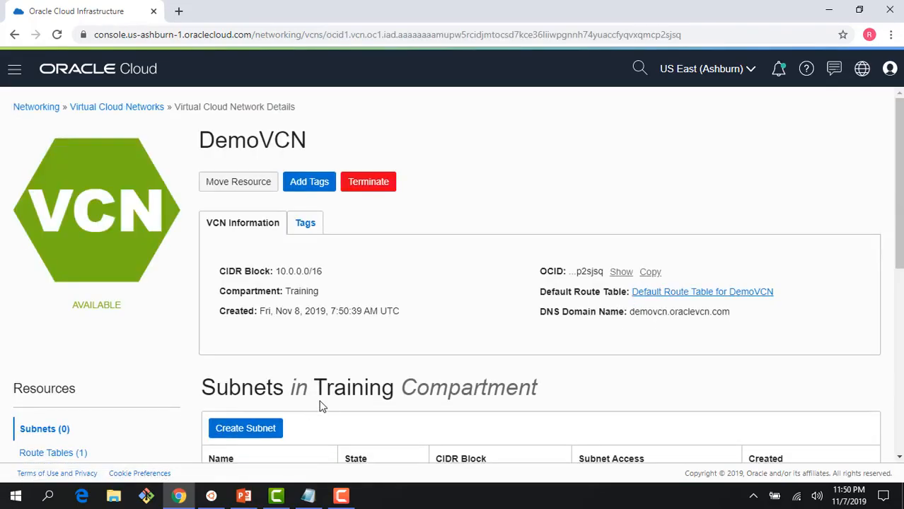
scroll(327, 296, down, 2)
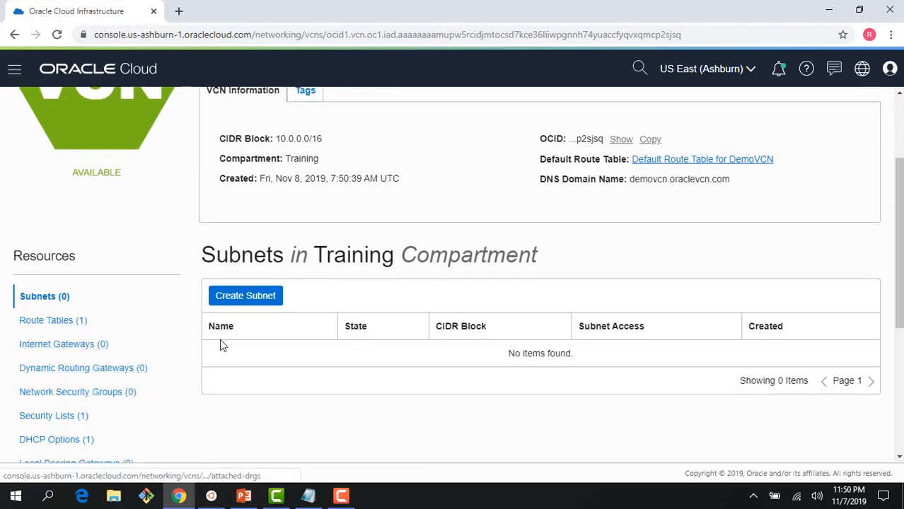
click(240, 299)
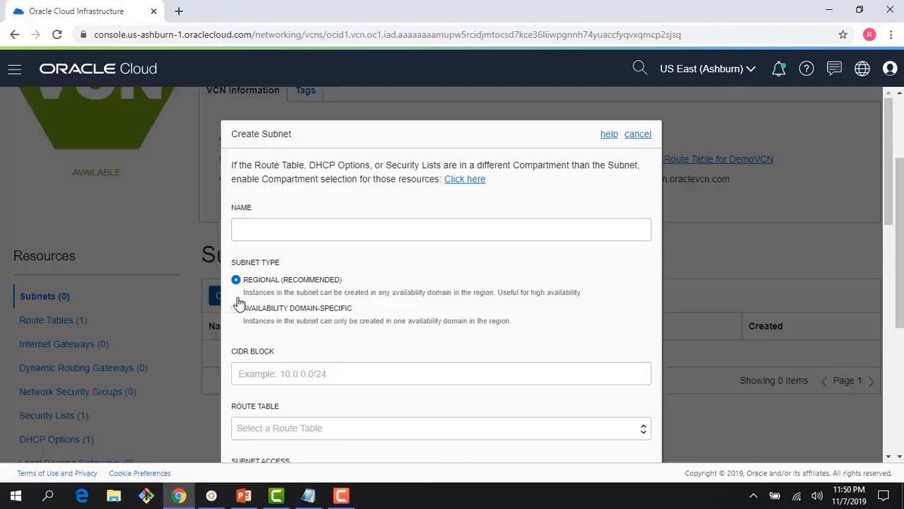
click(259, 228)
text(SubnetA)
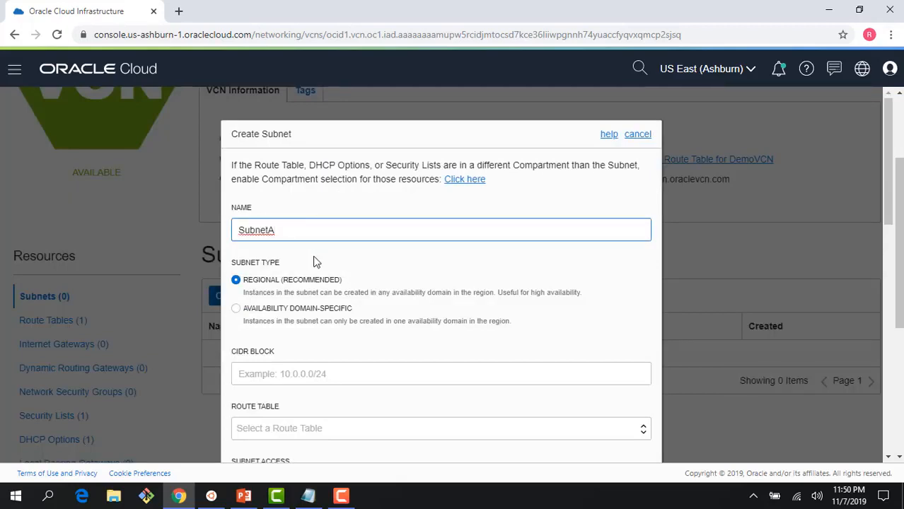
- Set the subnet's CIDR block to 10.0.1.0/24 and its route table to Default Route Table for DemoVCN
scroll(316, 262, down, 1)
click(312, 306)
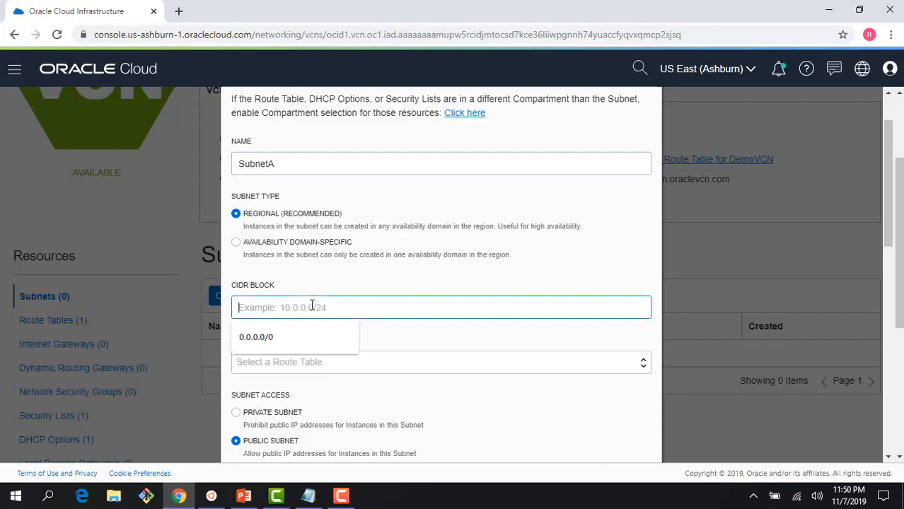
text(10.0.)
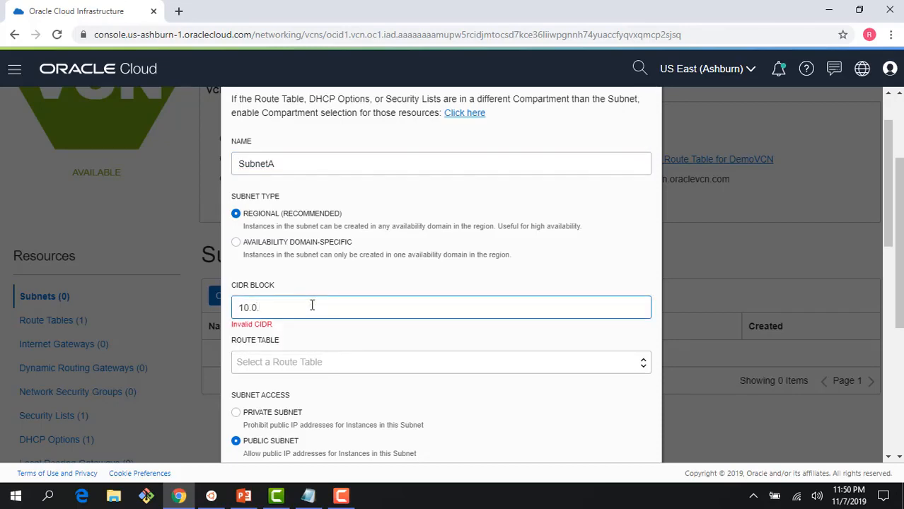
text(1.0/24)
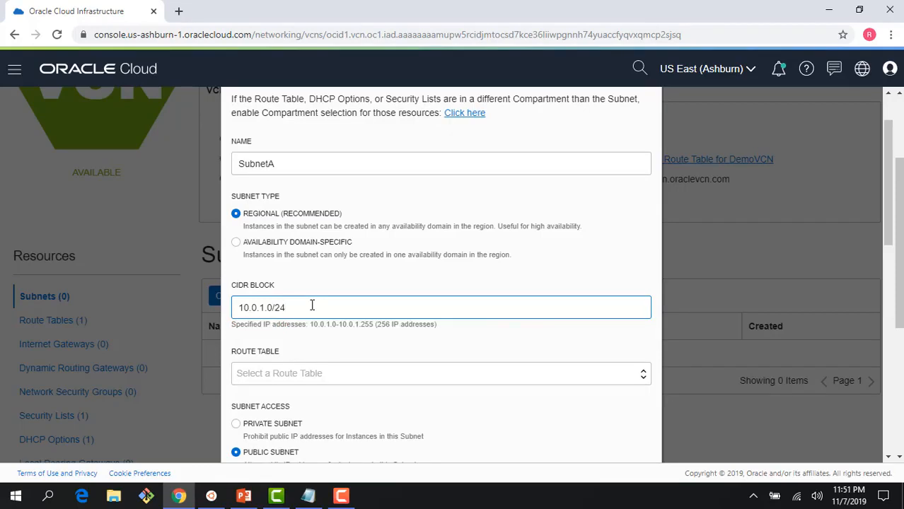
scroll(315, 308, down, 1)
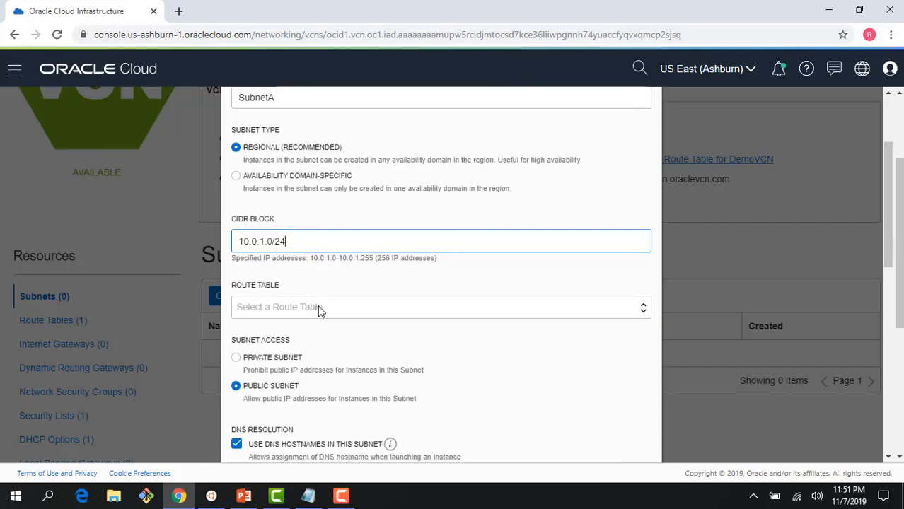
click(319, 313)
click(329, 351)
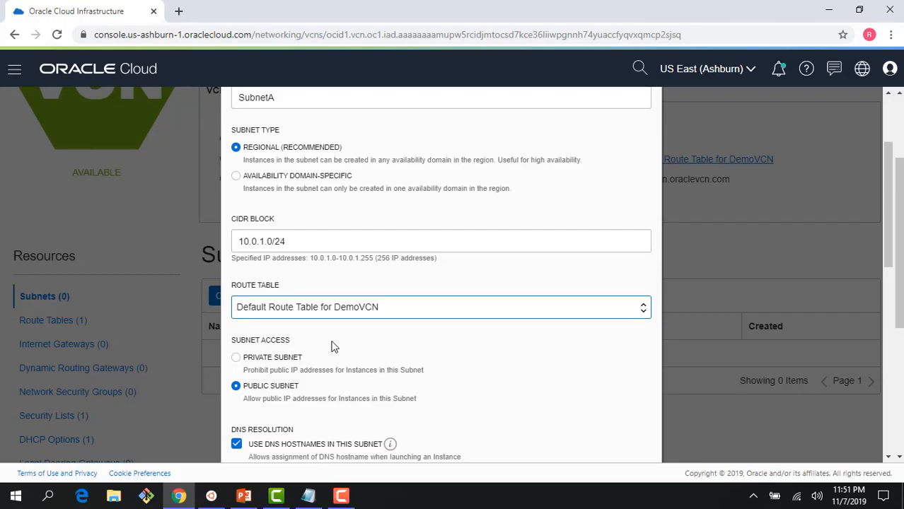
- Select Default Security List for DemoVCN as the subnet's security list
scroll(332, 345, down, 2)
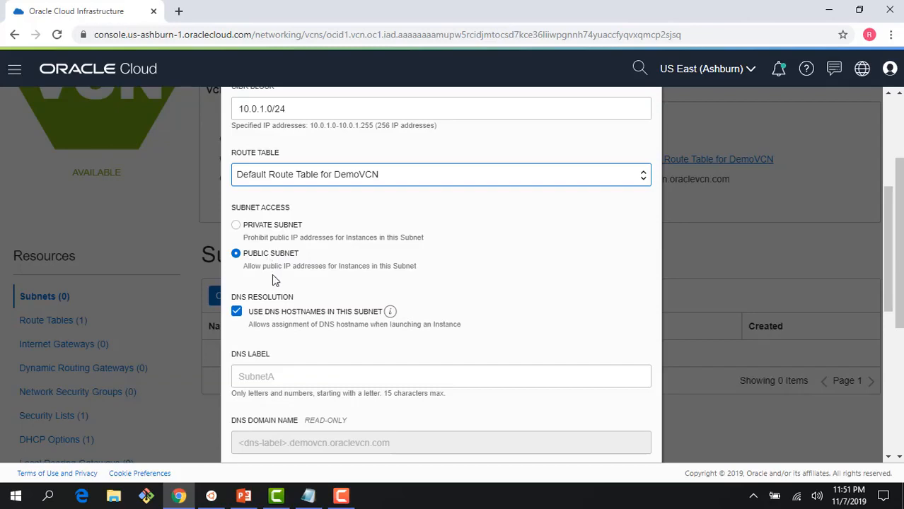
scroll(274, 279, down, 2)
scroll(306, 337, down, 4)
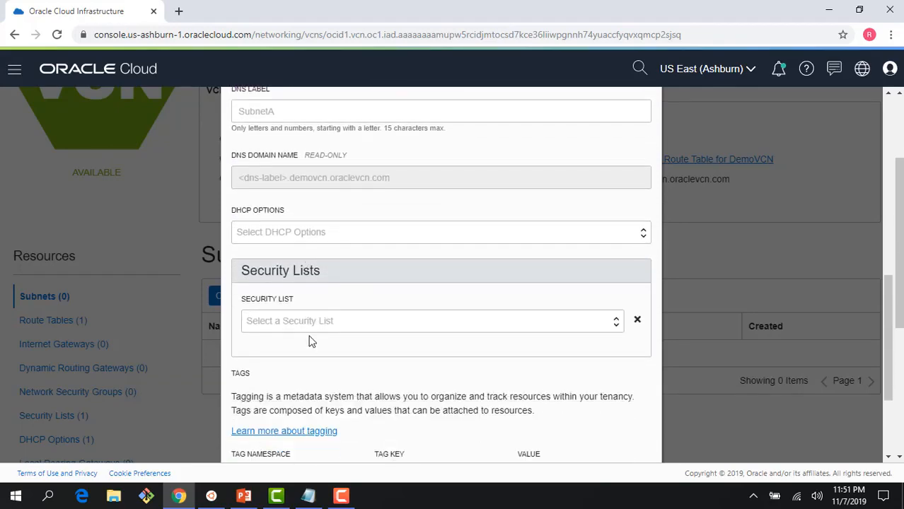
click(318, 319)
click(326, 364)
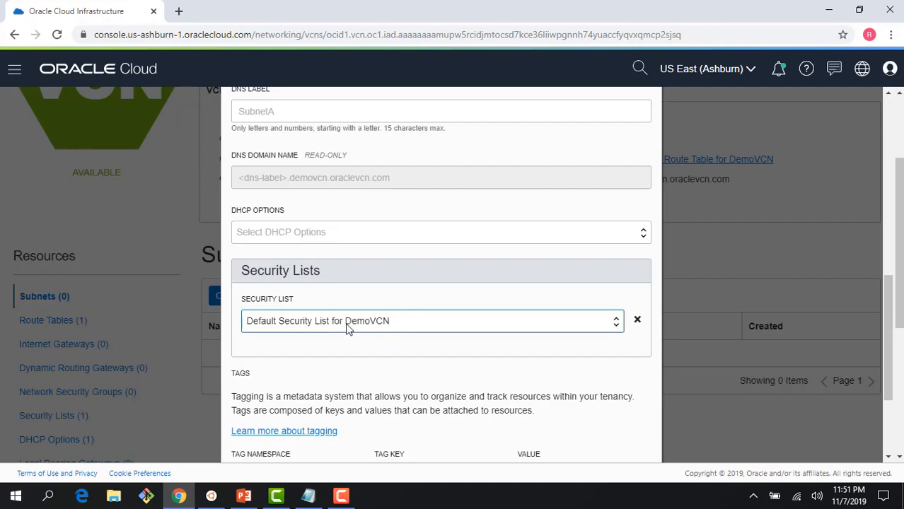
- Review the settings entered for SubnetA and create the subnet
scroll(346, 327, down, 3)
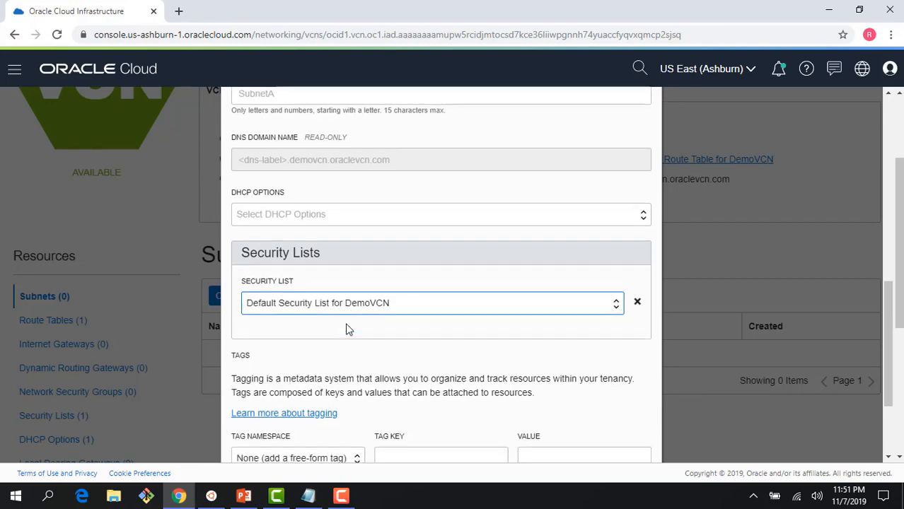
scroll(342, 302, up, 1)
scroll(343, 302, up, 10)
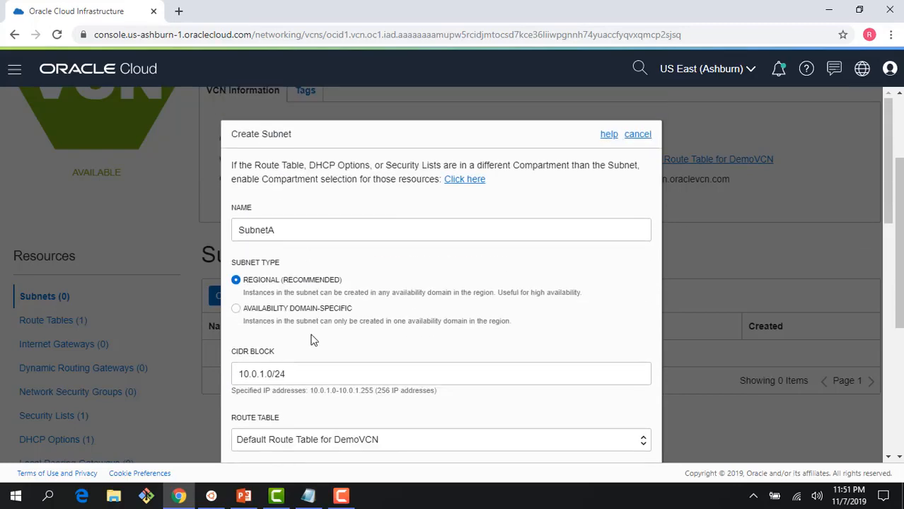
scroll(312, 338, down, 1)
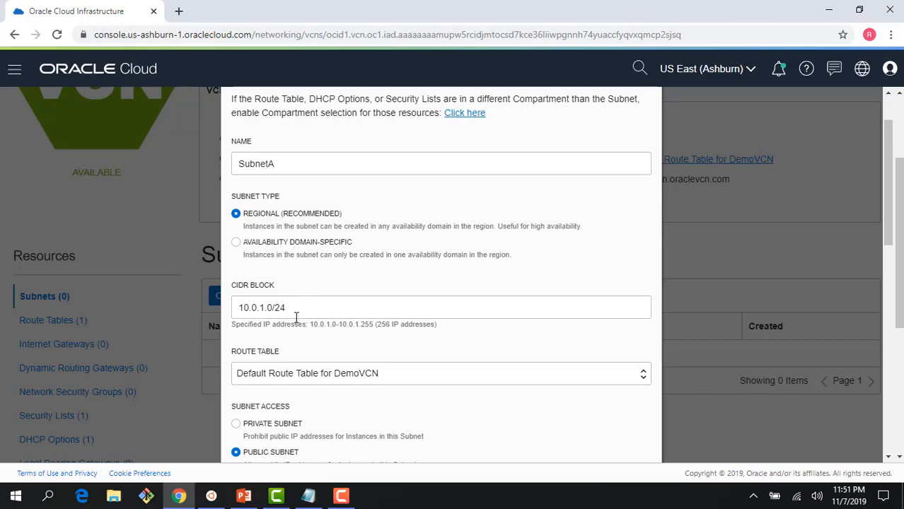
scroll(296, 341, down, 1)
scroll(296, 341, down, 2)
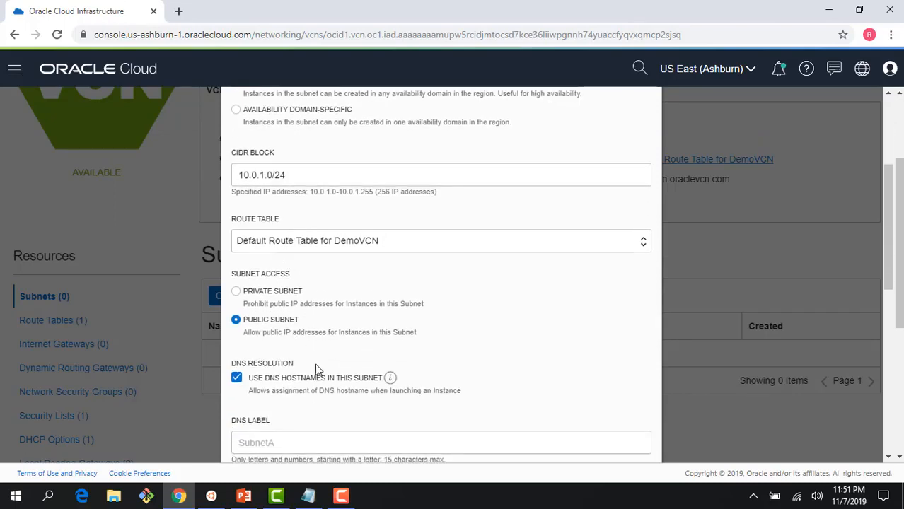
scroll(306, 375, down, 3)
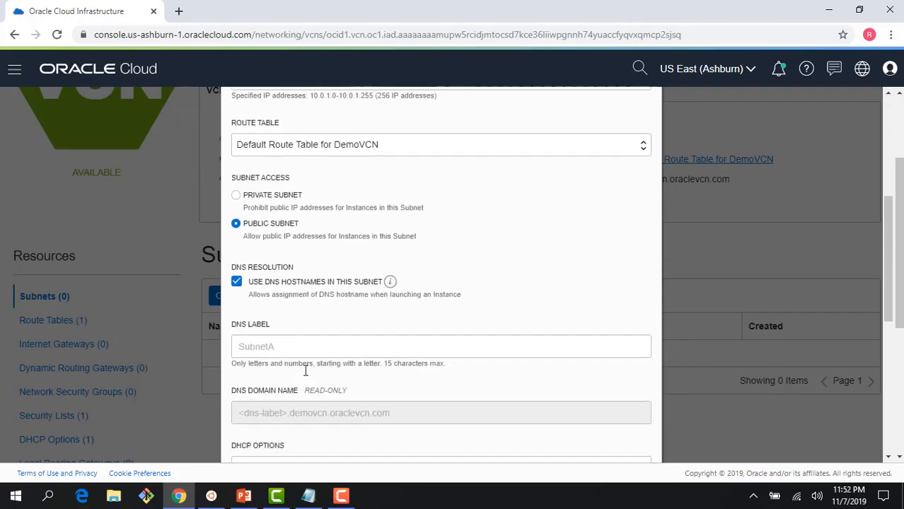
scroll(304, 369, down, 4)
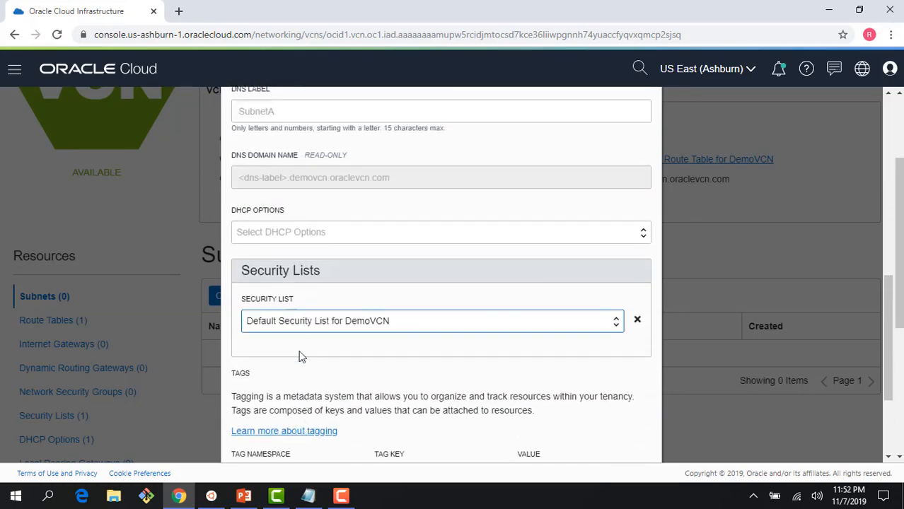
click(281, 429)
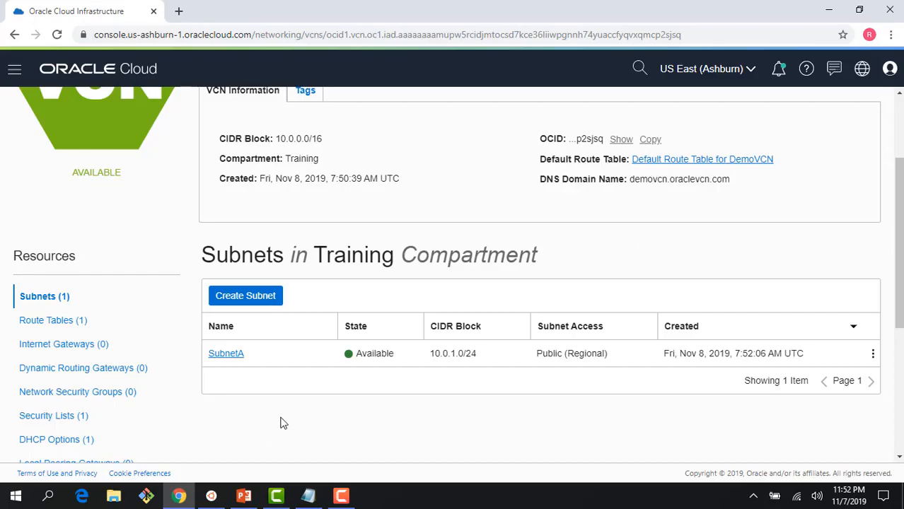
- Go to the Compute instances list and look through the existing instances in the Training compartment
scroll(228, 418, up, 2)
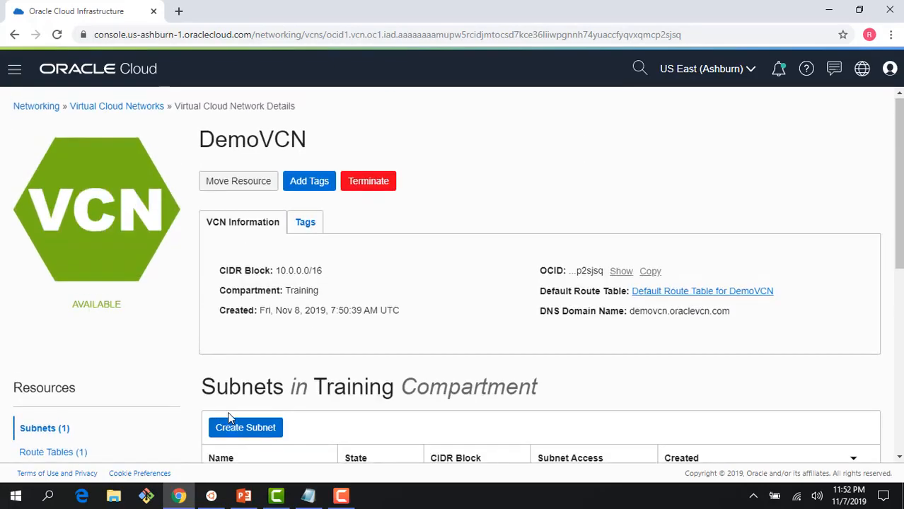
click(17, 71)
mouse_move(41, 131)
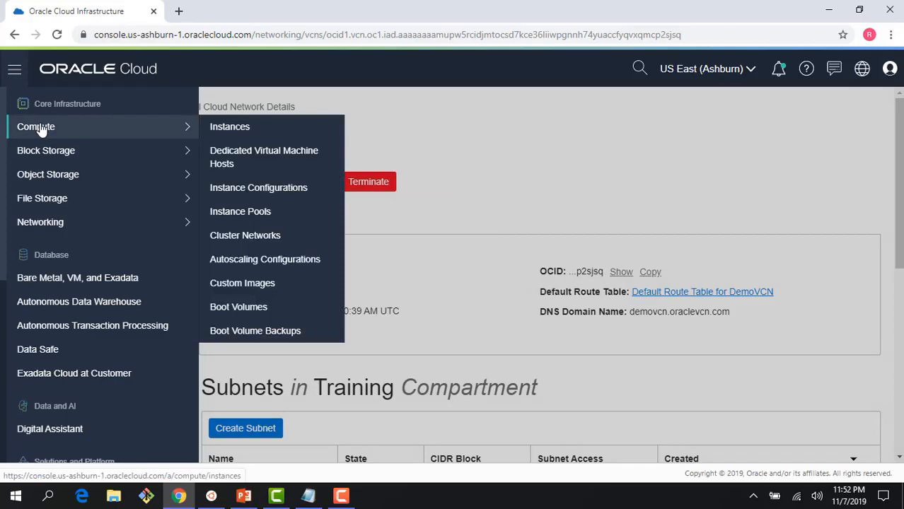
click(222, 129)
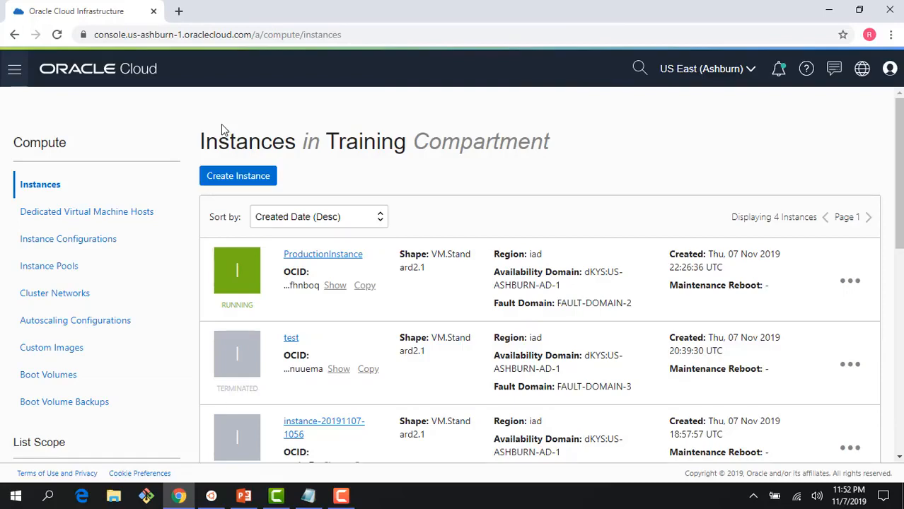
scroll(375, 431, down, 2)
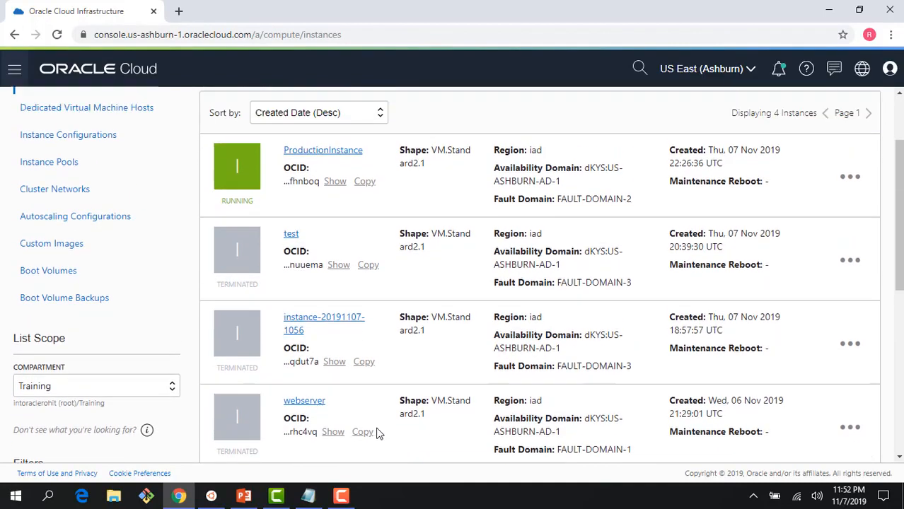
scroll(375, 431, up, 3)
- Start creating a new compute instance and name it Web
click(242, 177)
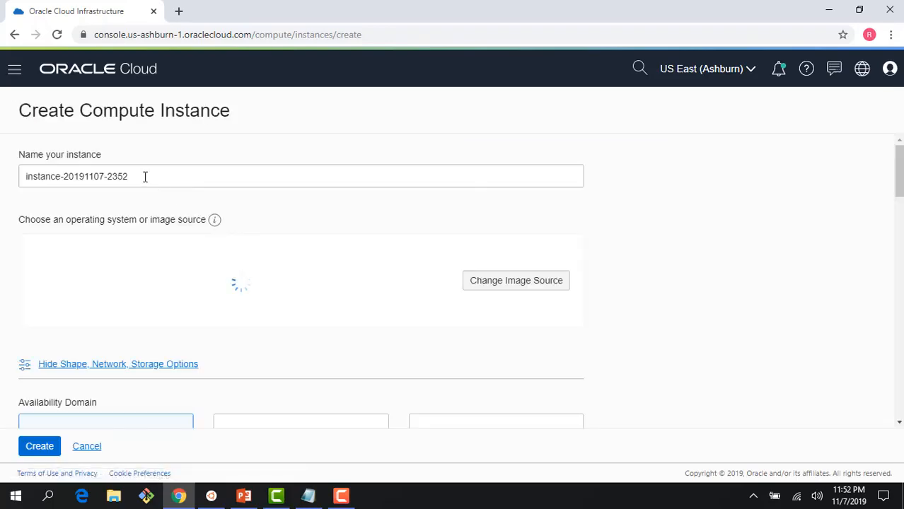
triple_click(20, 176)
text(Web)
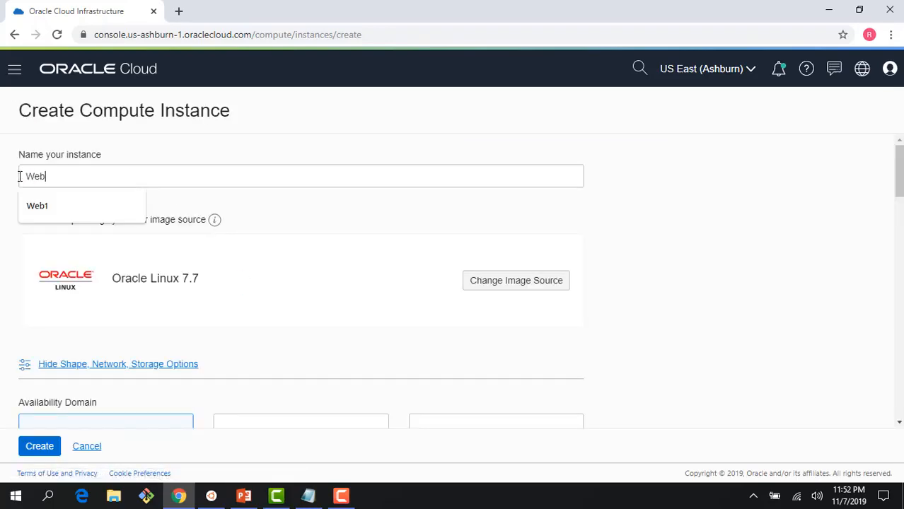
click(661, 252)
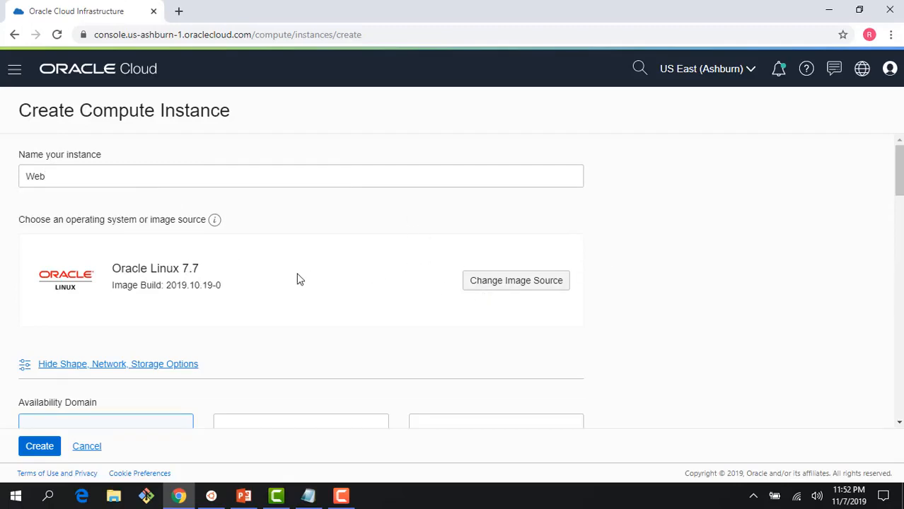
- Set the new instance's networking on DemoVCN and SubnetA to assign a public IP address
scroll(296, 278, down, 2)
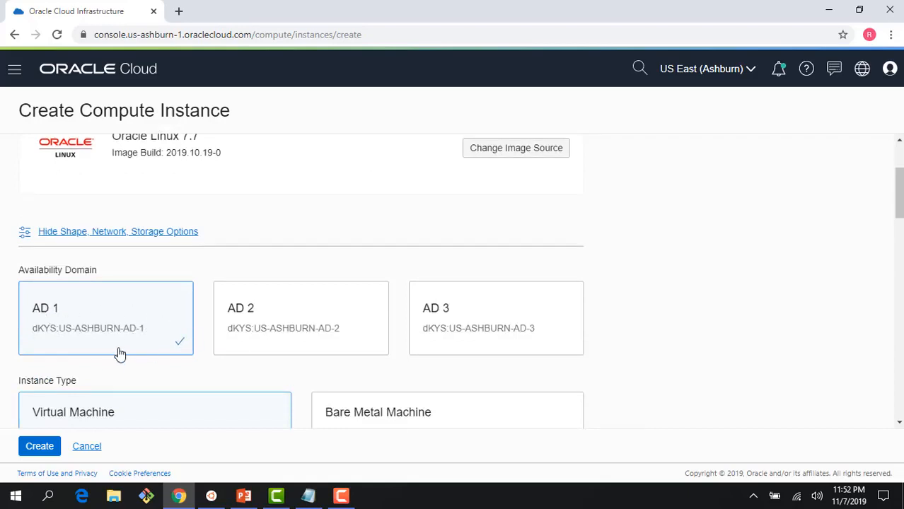
scroll(127, 344, down, 4)
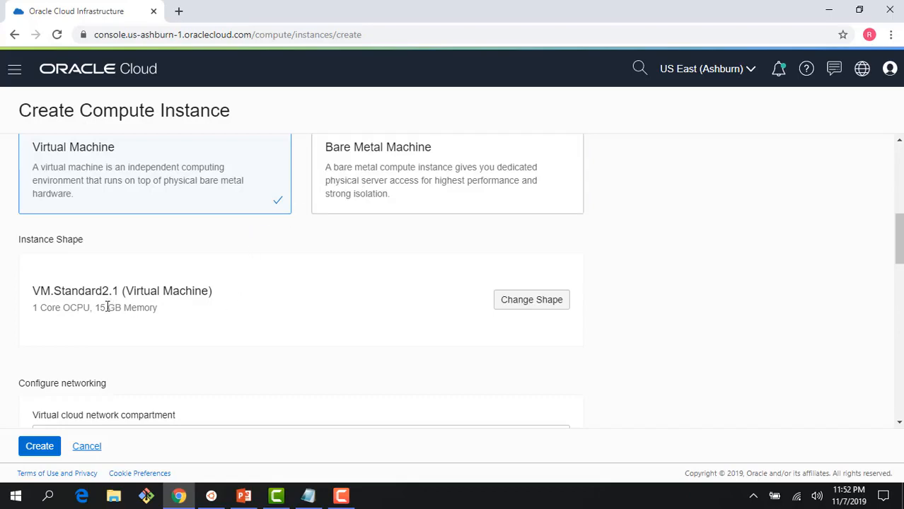
scroll(100, 320, down, 2)
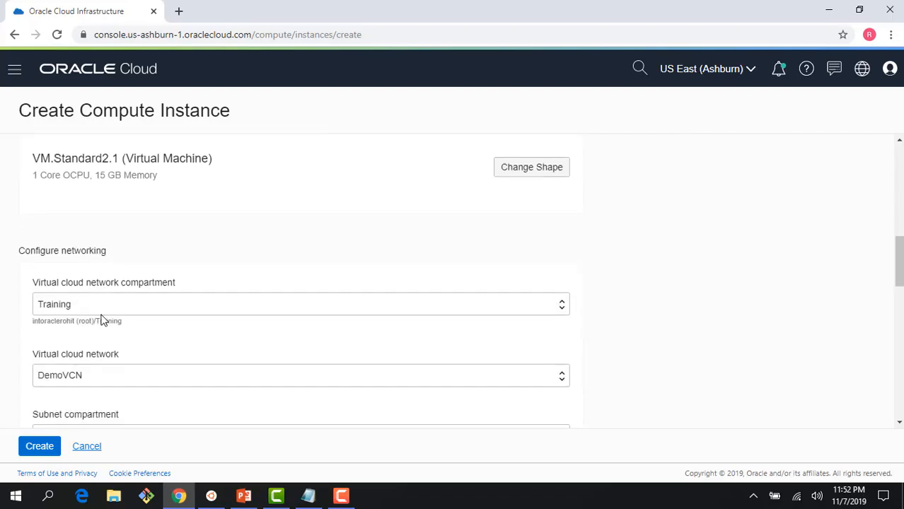
scroll(101, 319, down, 1)
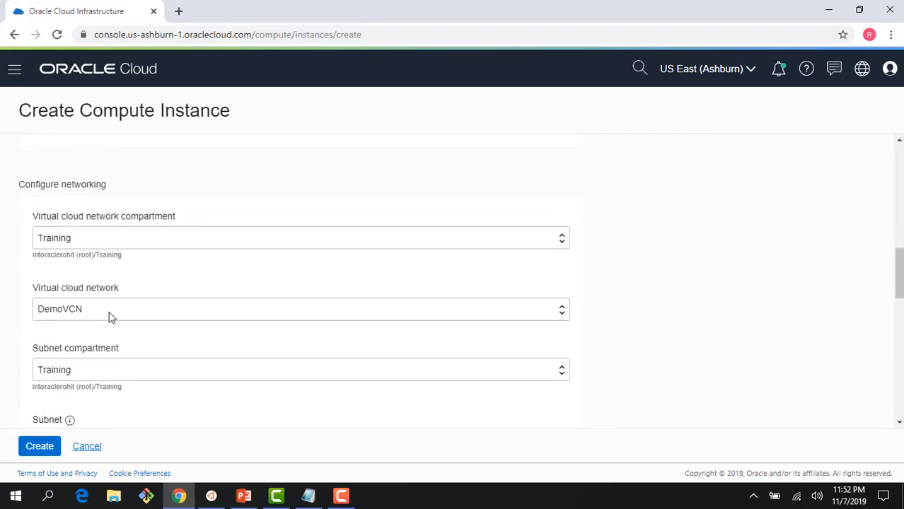
scroll(100, 315, down, 2)
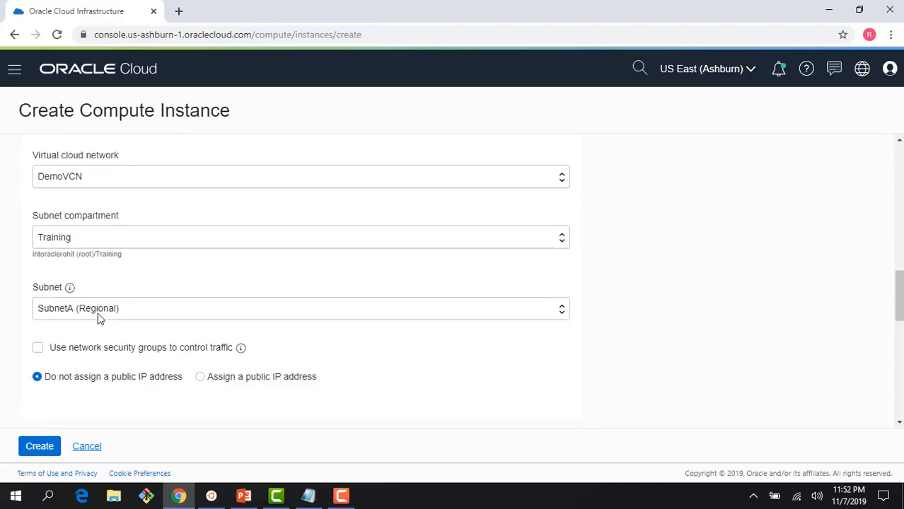
scroll(109, 325, down, 1)
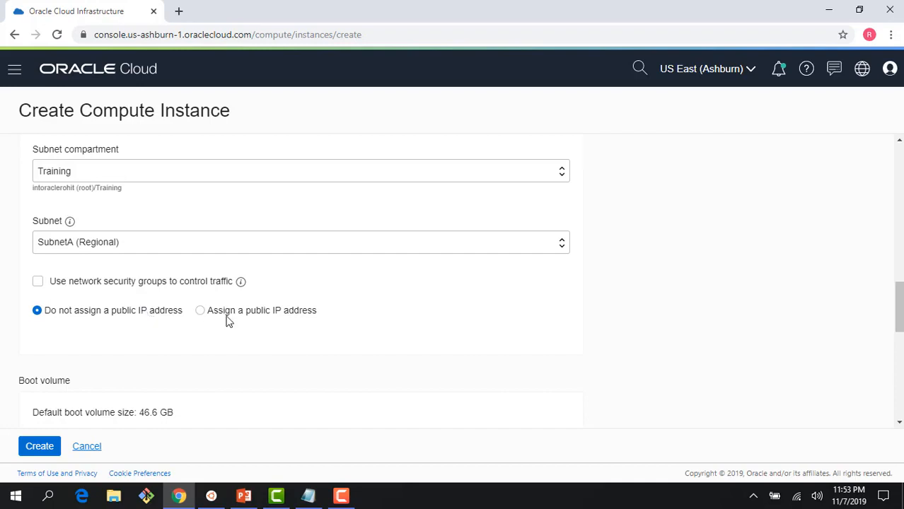
click(201, 315)
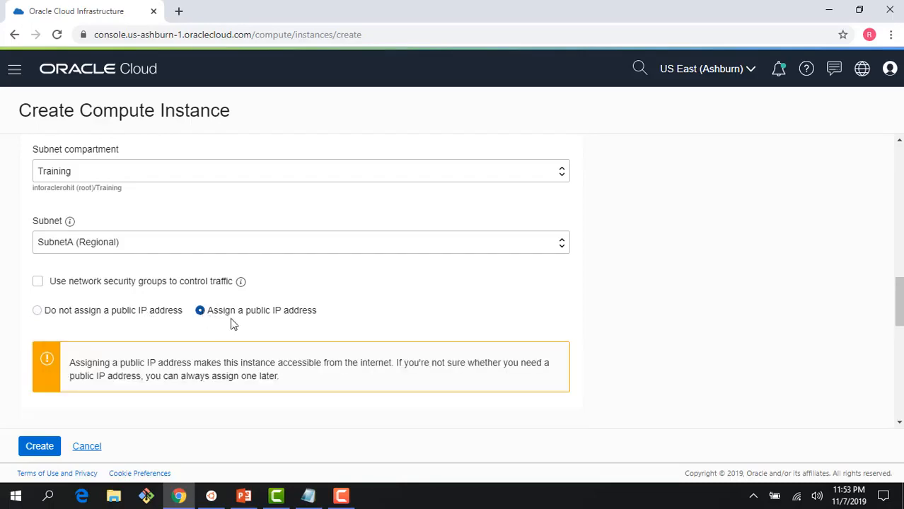
scroll(235, 327, down, 2)
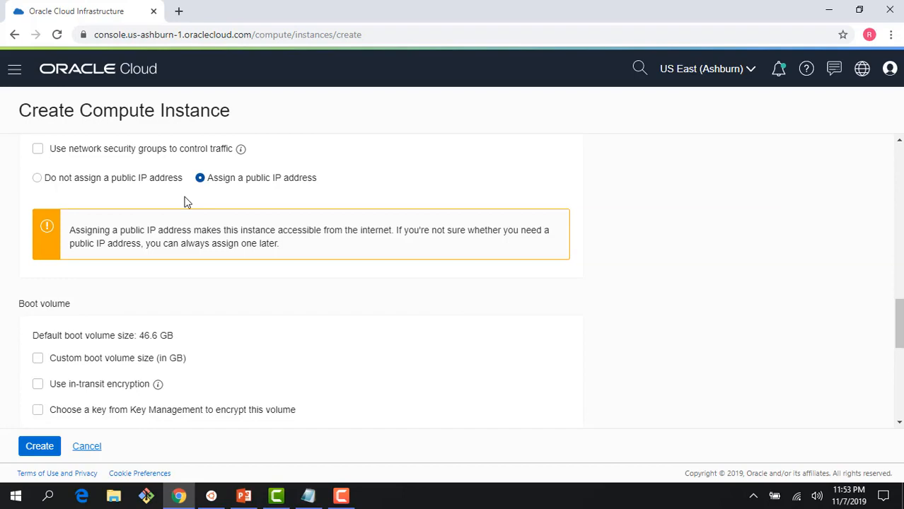
scroll(232, 225, down, 1)
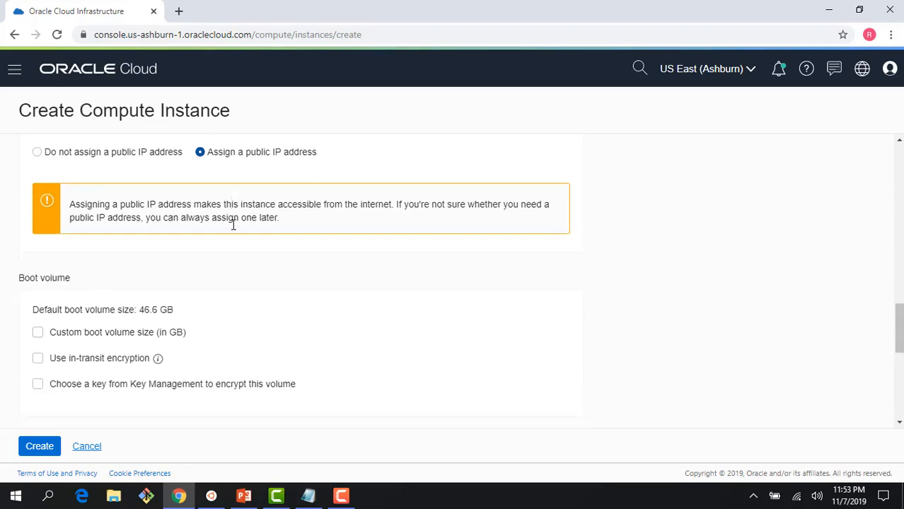
- Paste the public SSH key for the Web instance, keeping the default boot volume settings, and create the instance
scroll(232, 226, down, 3)
scroll(113, 186, up, 2)
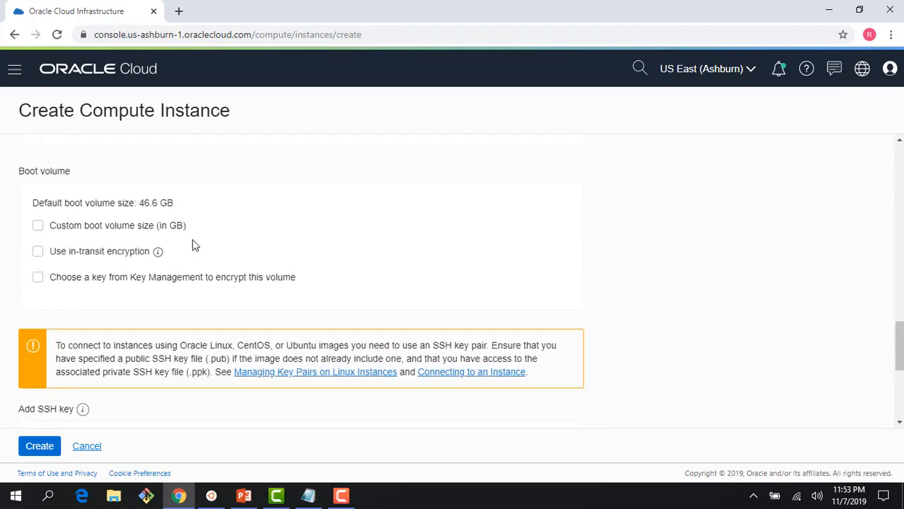
scroll(192, 246, down, 2)
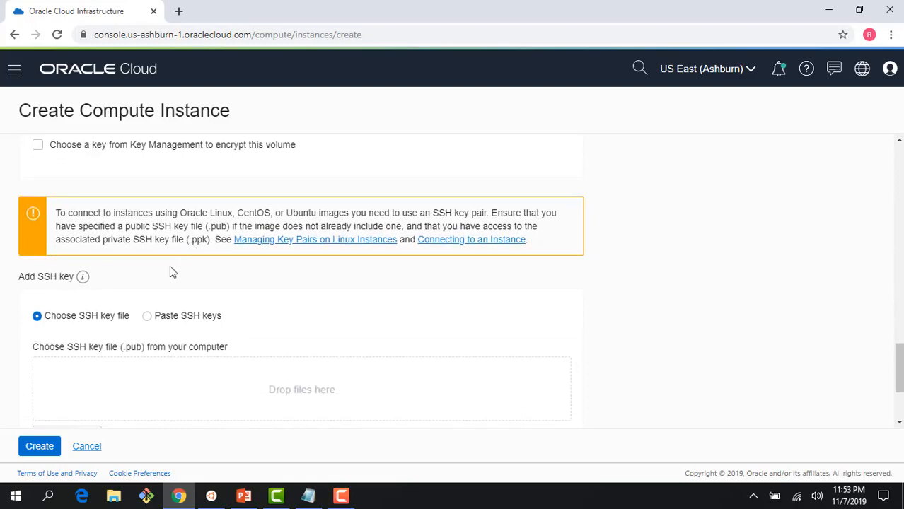
click(147, 318)
click(155, 367)
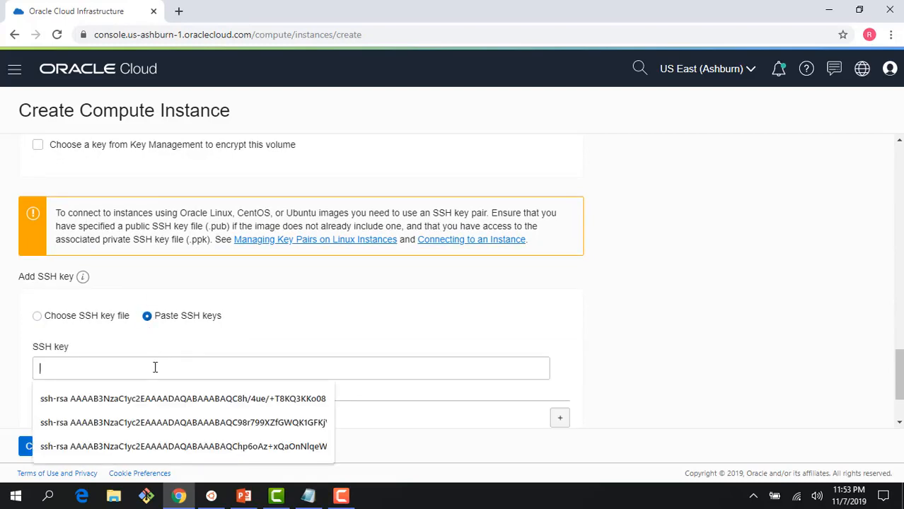
key(ctrl+v)
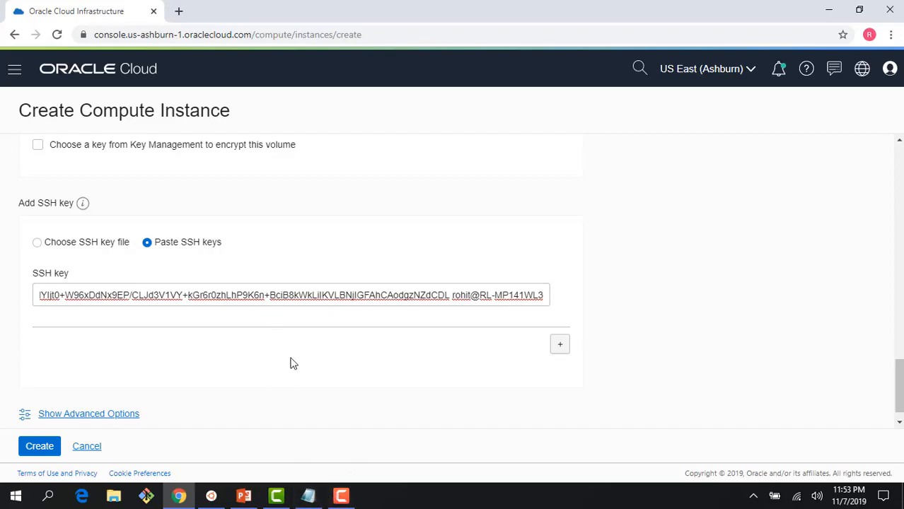
scroll(290, 363, down, 1)
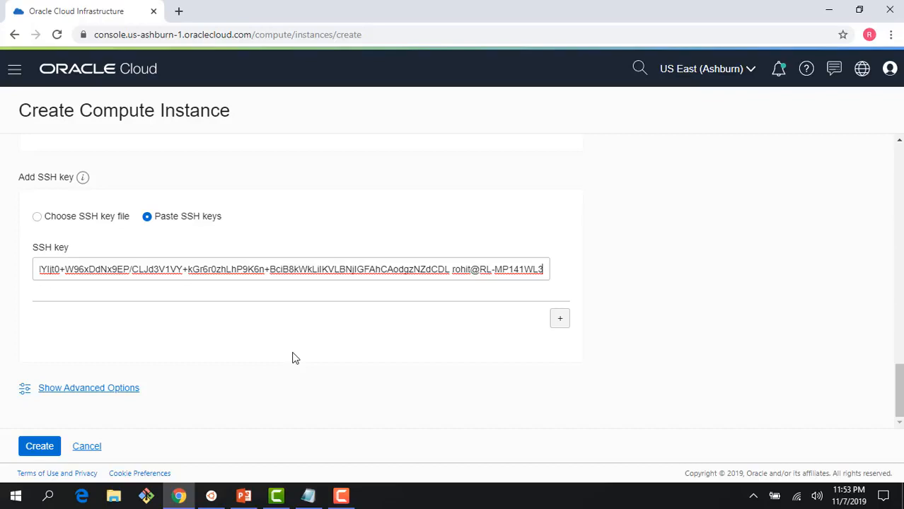
click(39, 453)
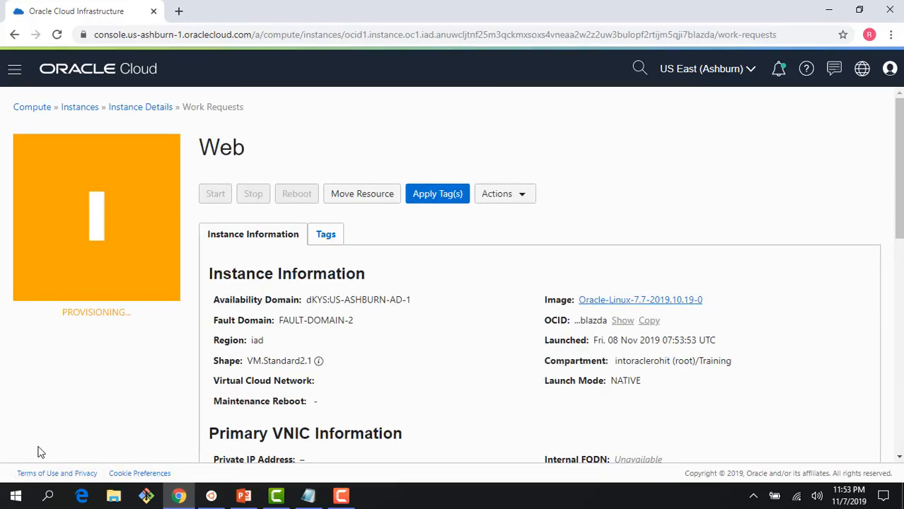
- Go to the Virtual Cloud Networks list and open the internet gateways of DemoVCN
click(14, 73)
mouse_move(184, 229)
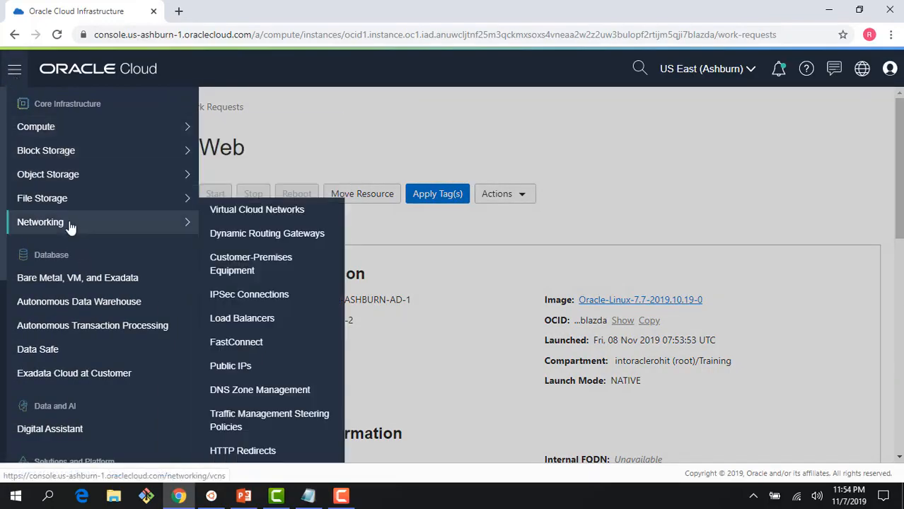
click(222, 216)
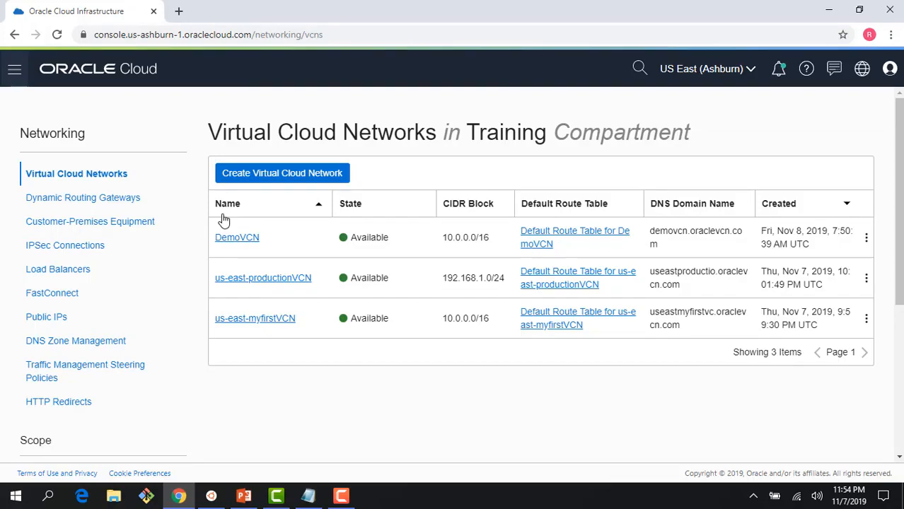
click(243, 240)
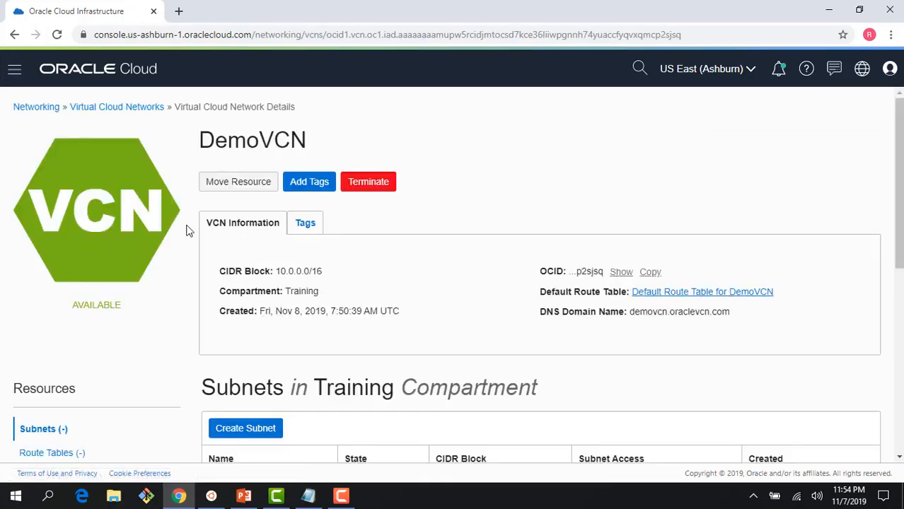
scroll(58, 339, down, 2)
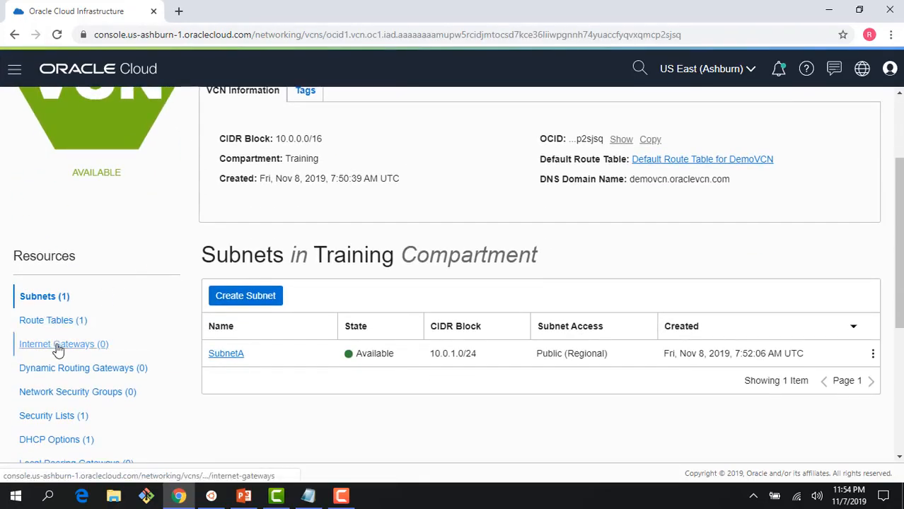
click(58, 346)
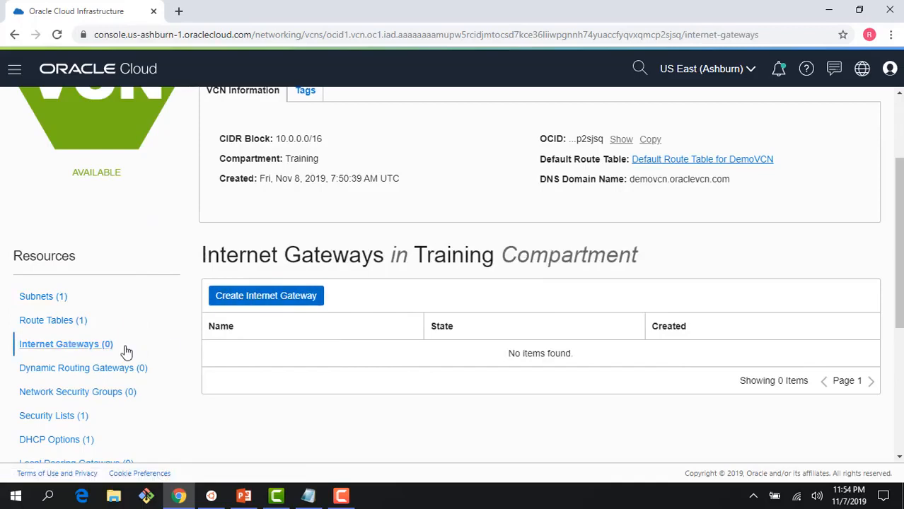
- Create an internet gateway named IGW in the Training compartment
click(246, 302)
click(264, 181)
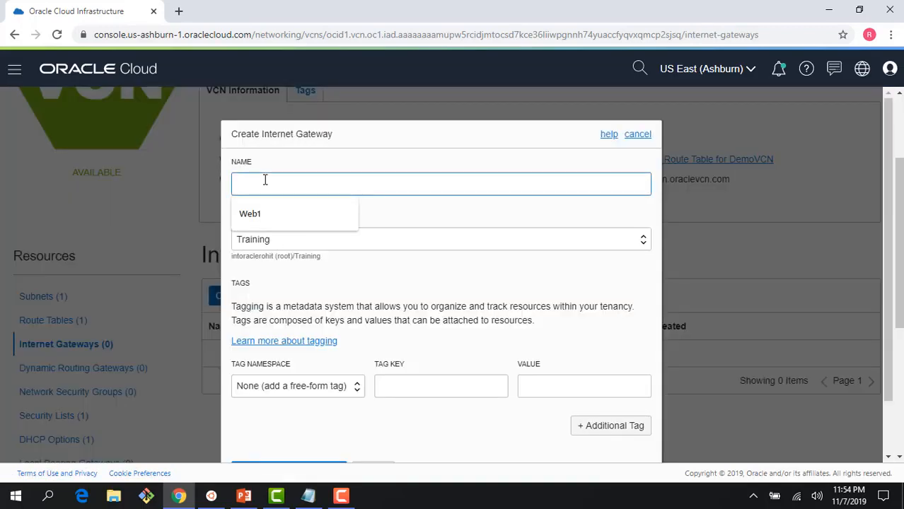
text(IGW)
scroll(258, 271, down, 1)
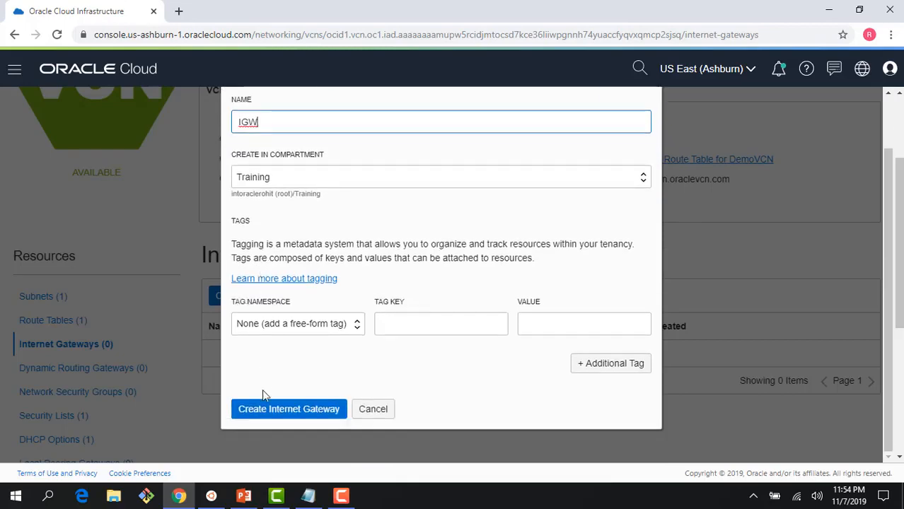
click(281, 409)
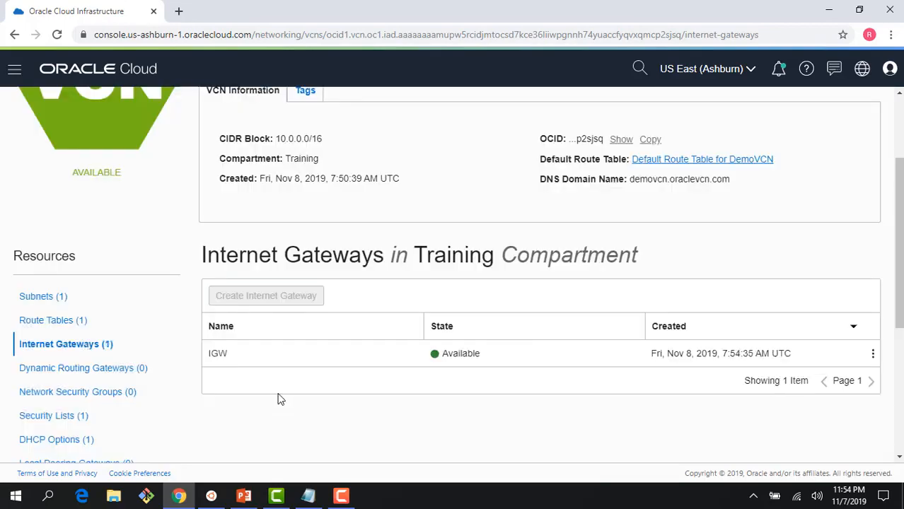
- Start a new route rule in DemoVCN's default route table with Internet Gateway as the target type
click(66, 324)
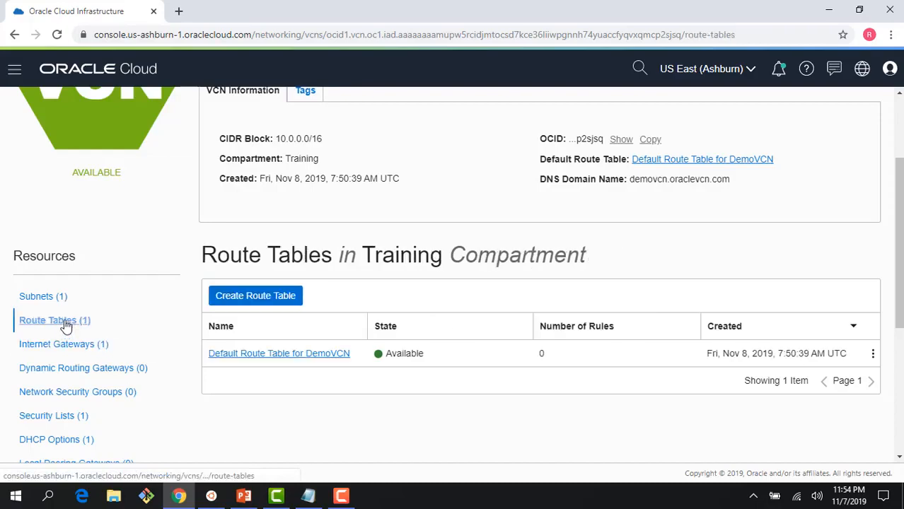
click(286, 358)
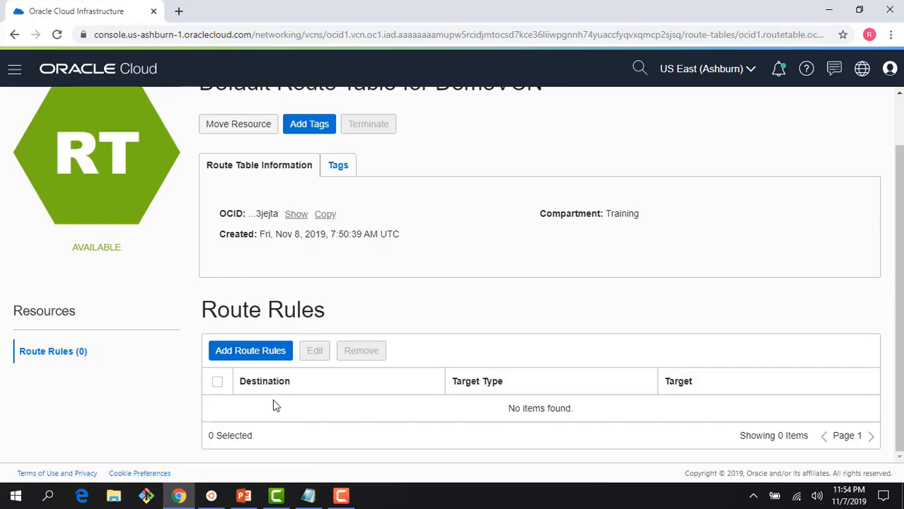
click(258, 356)
click(327, 225)
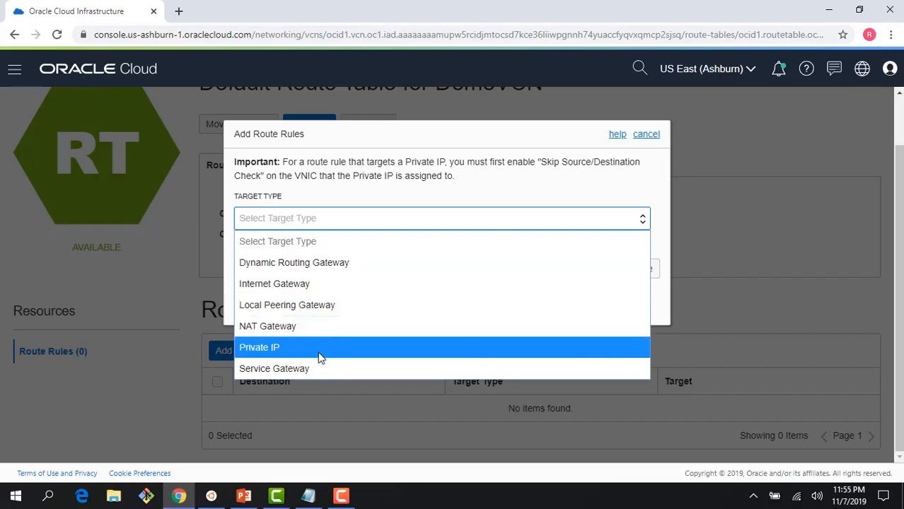
click(313, 284)
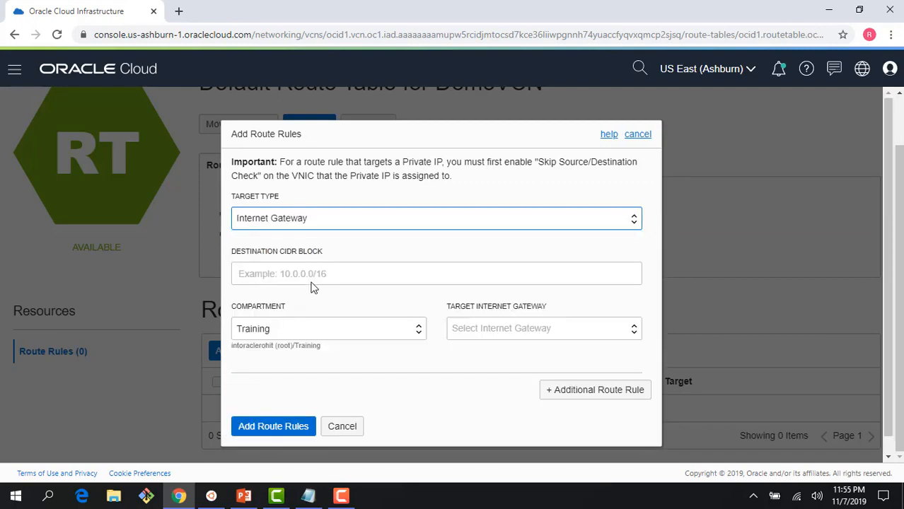
- Set the route rule's destination CIDR block to 0.0.0.0/0 and its target internet gateway to IGW, and add the rule
click(311, 274)
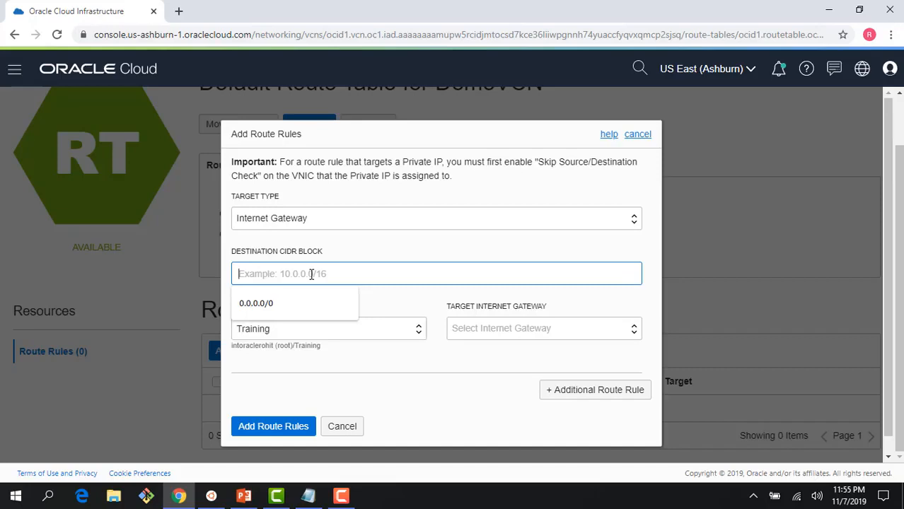
text(0.0.0.)
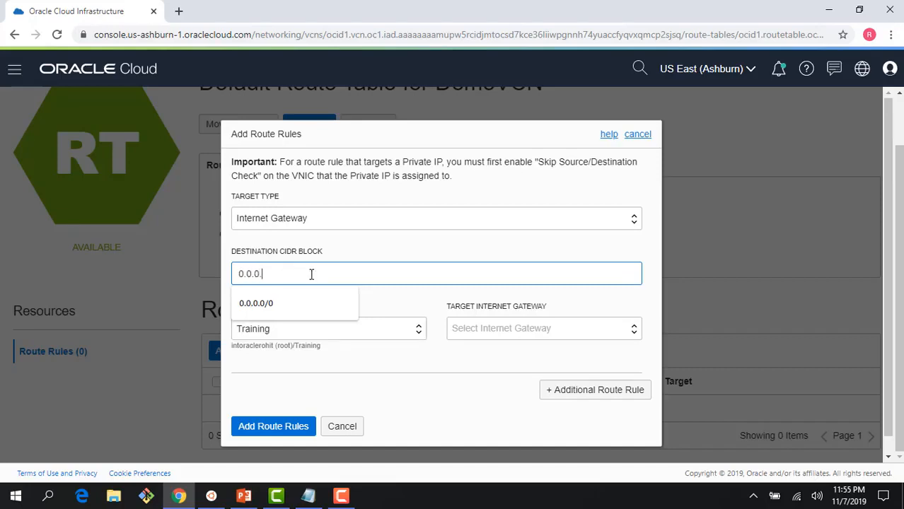
text(0/0)
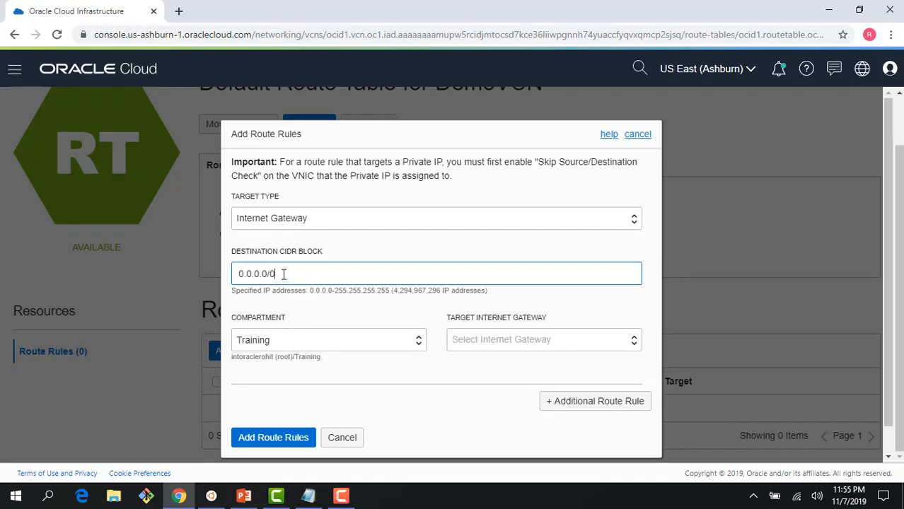
click(470, 342)
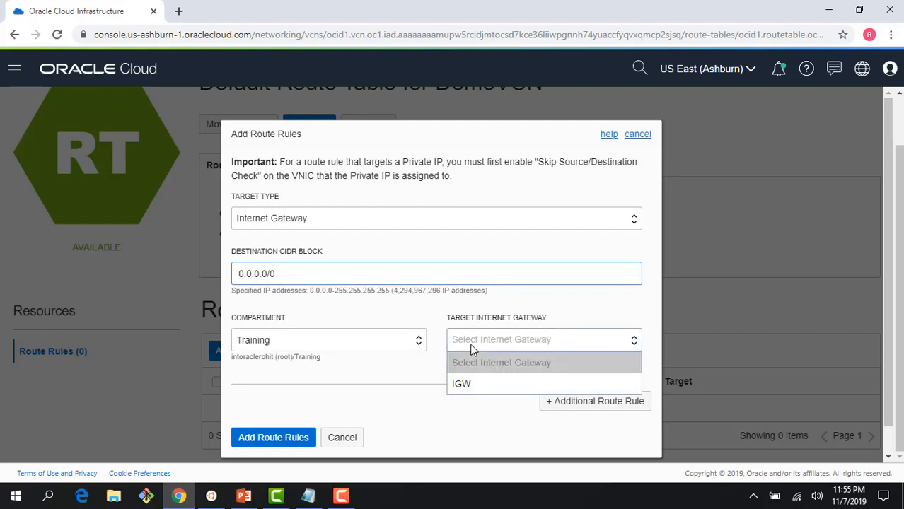
click(476, 382)
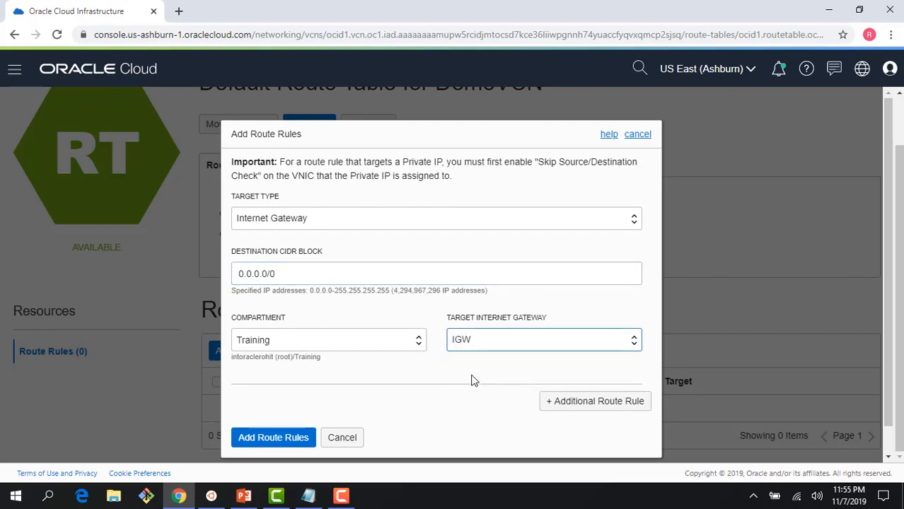
click(283, 439)
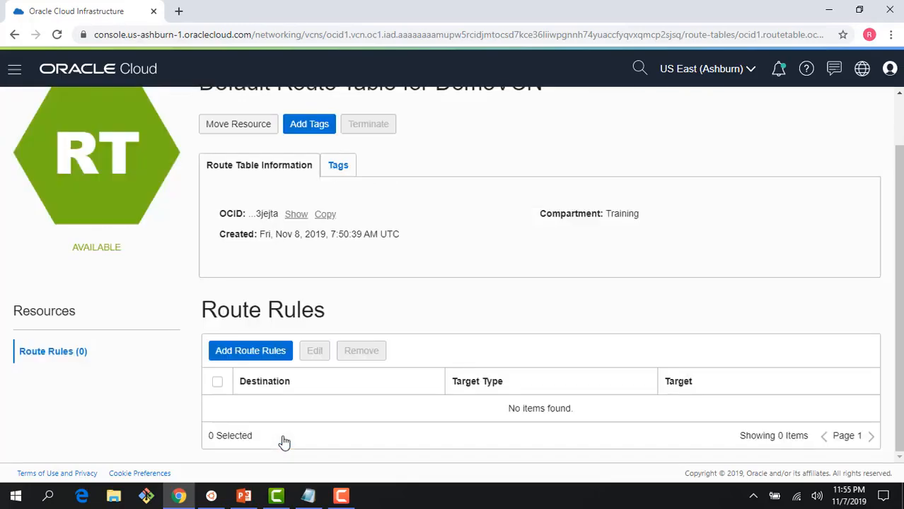
- Return to DemoVCN's route tables and check the number of rules in the default route table
scroll(293, 420, up, 1)
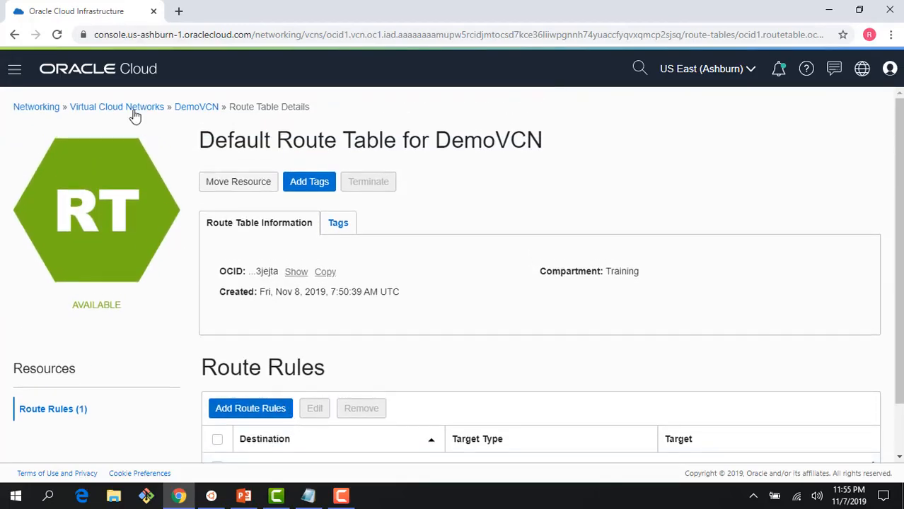
click(189, 110)
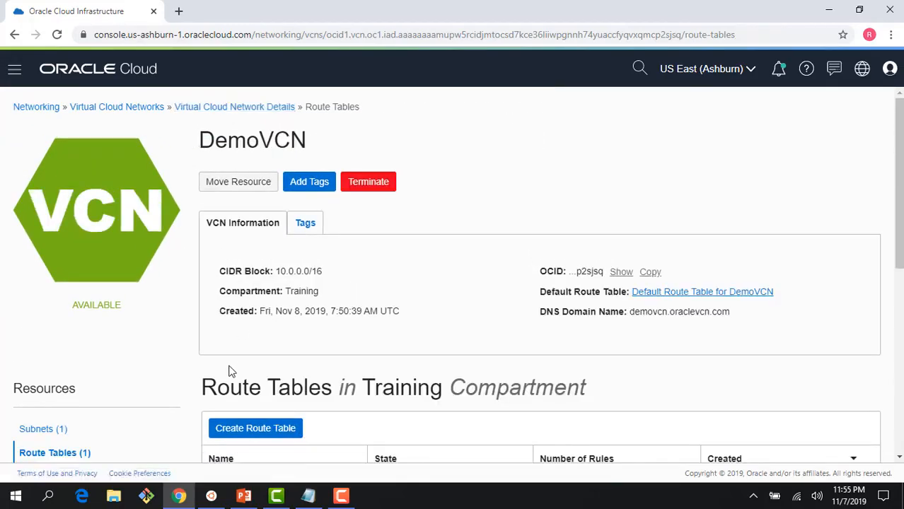
scroll(144, 368, down, 2)
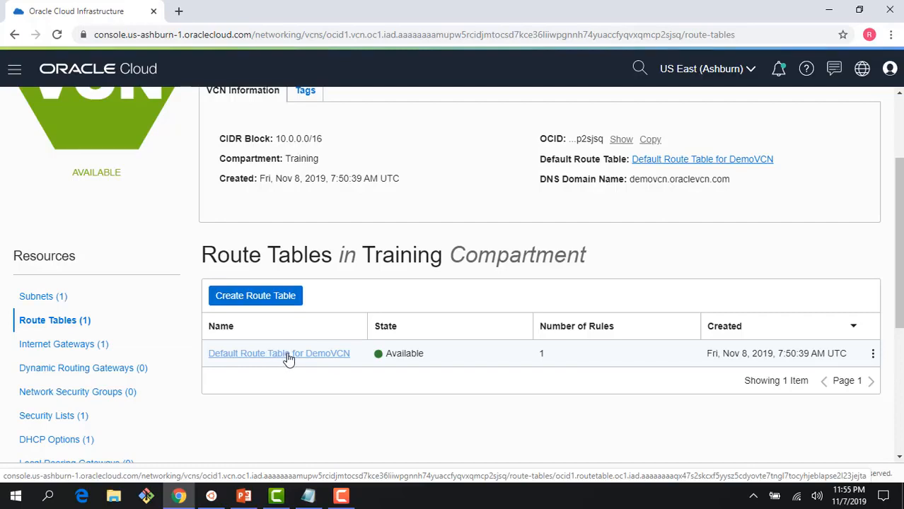
scroll(21, 116, up, 2)
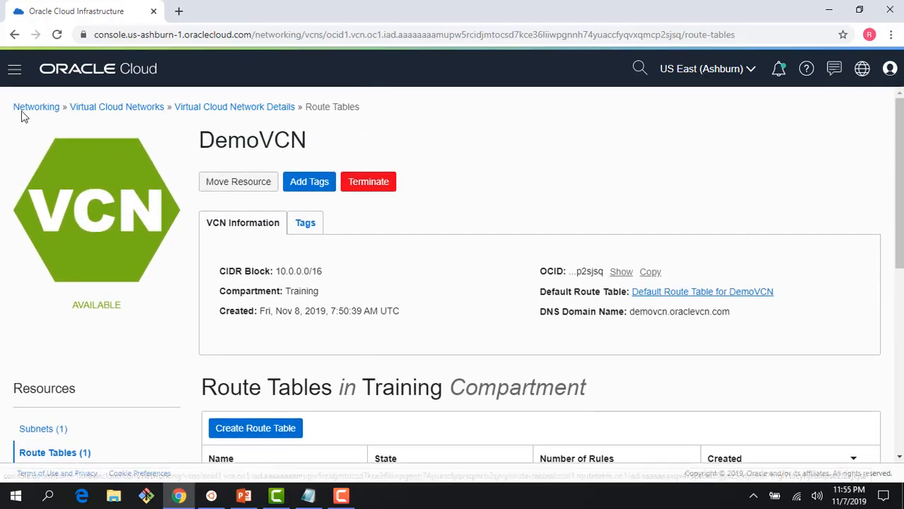
- Open the Web instance's details from the Compute instances list and copy its public IP address
click(14, 68)
mouse_move(58, 136)
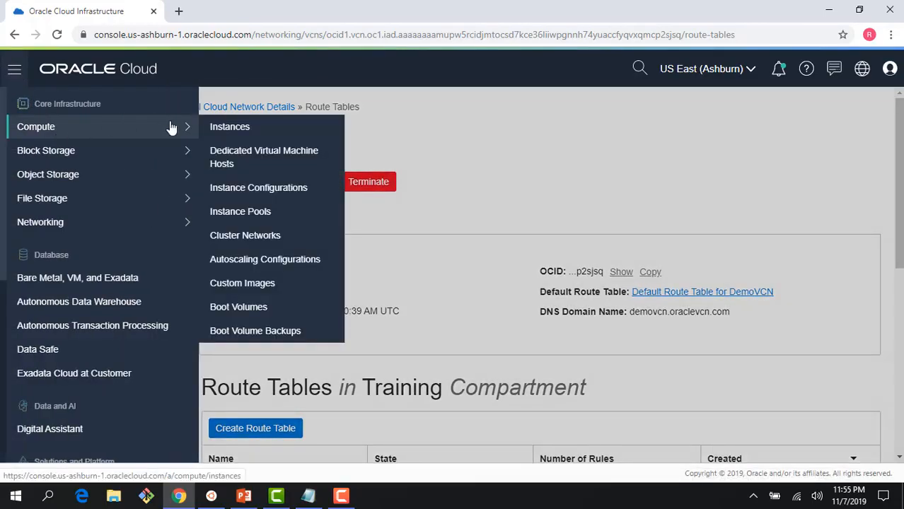
click(228, 131)
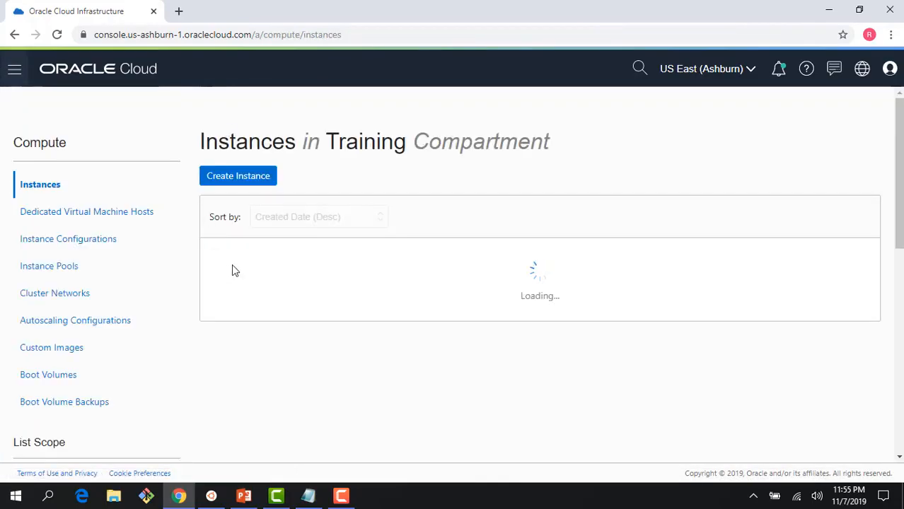
click(292, 255)
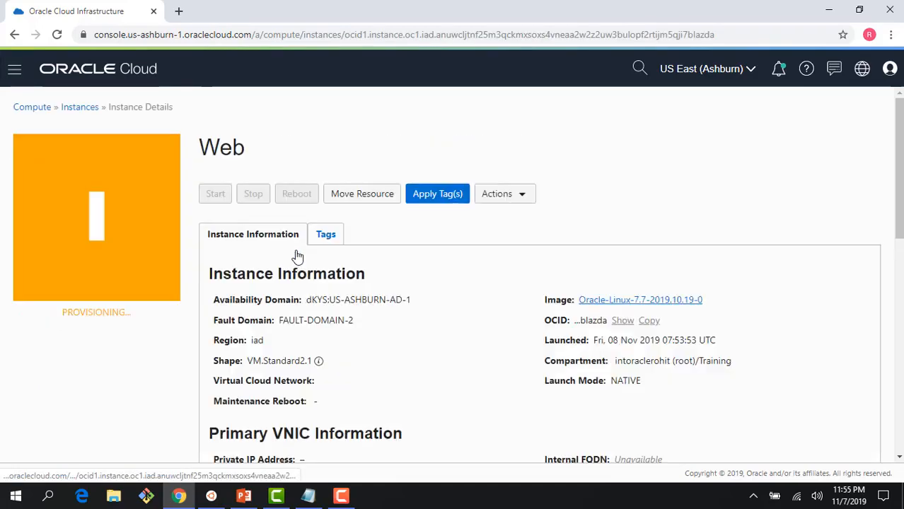
scroll(211, 238, down, 4)
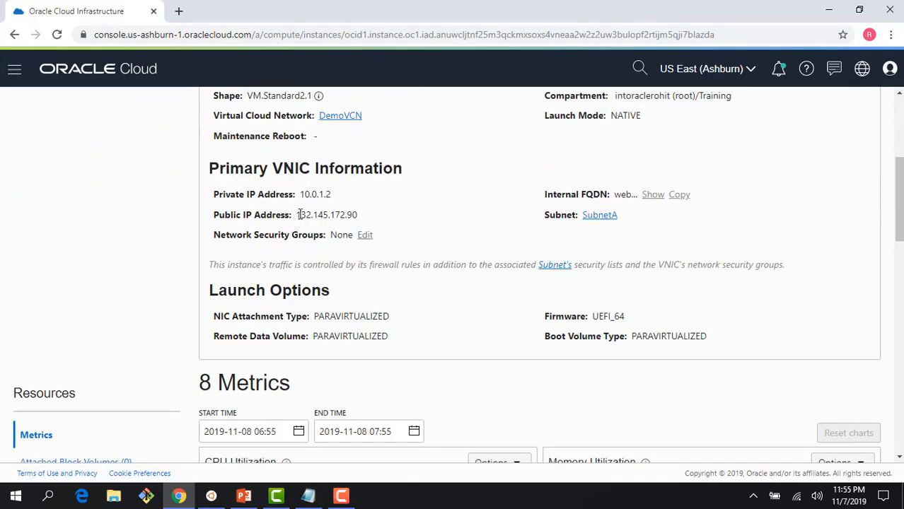
drag(298, 213, 358, 214)
key(ctrl+c)
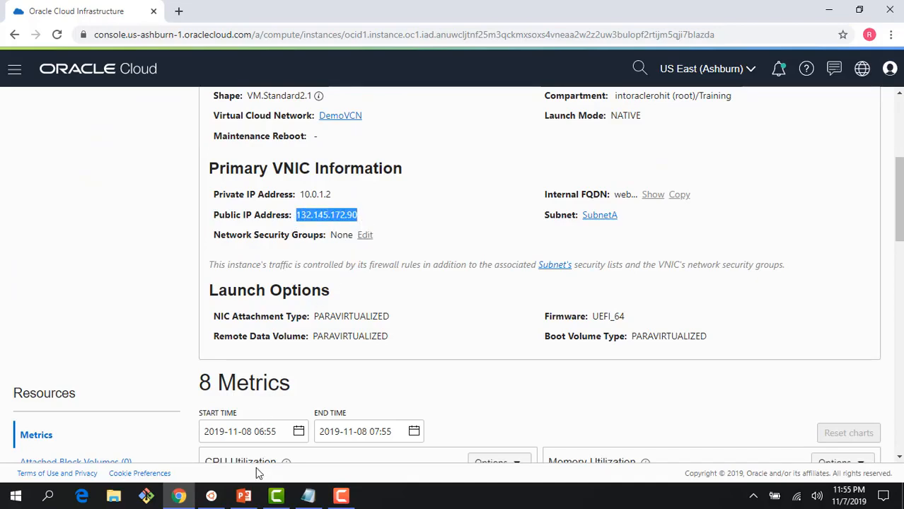
- Switch to the Ubuntu terminal, connect over SSH as opc to the Web instance at 132.145.172.90, and accept its host key
click(210, 496)
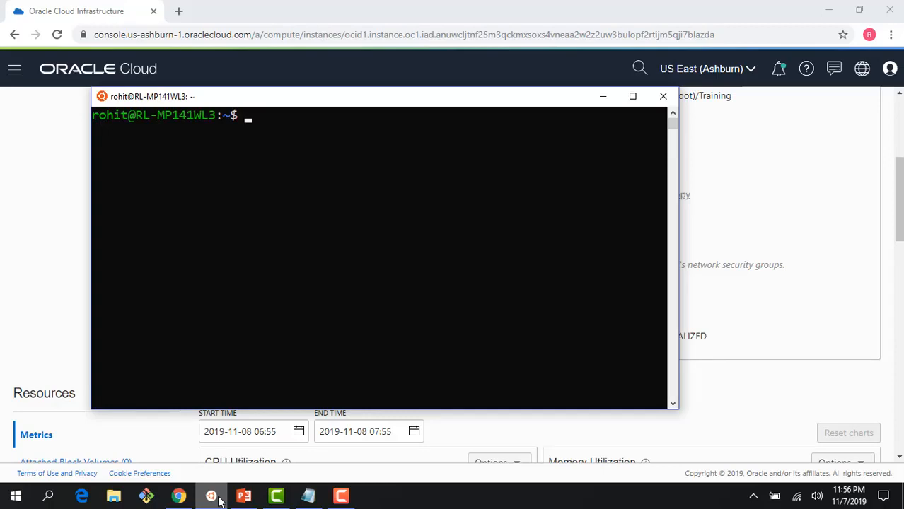
text(ssh opc@)
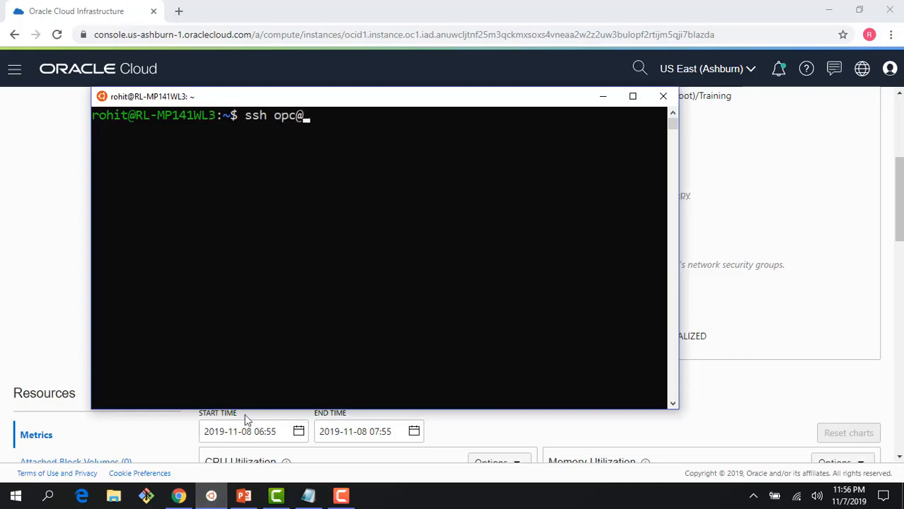
right_click(317, 130)
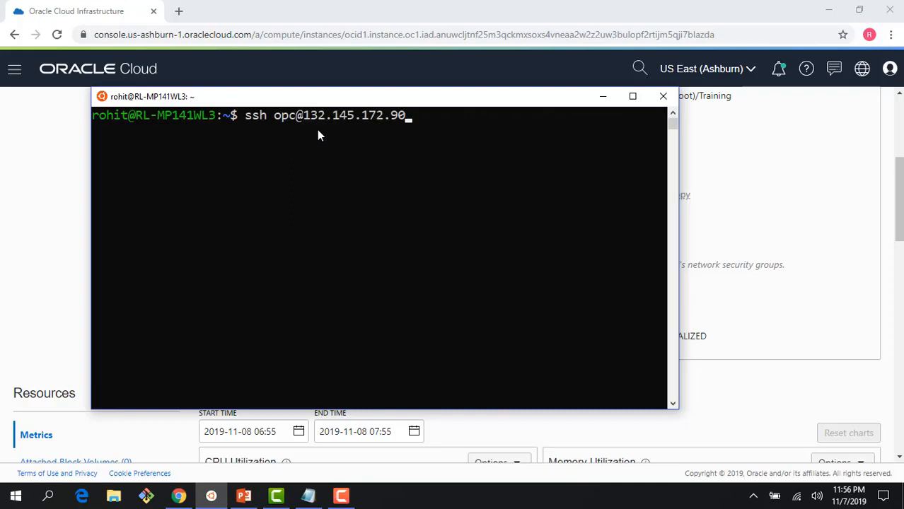
key(Return)
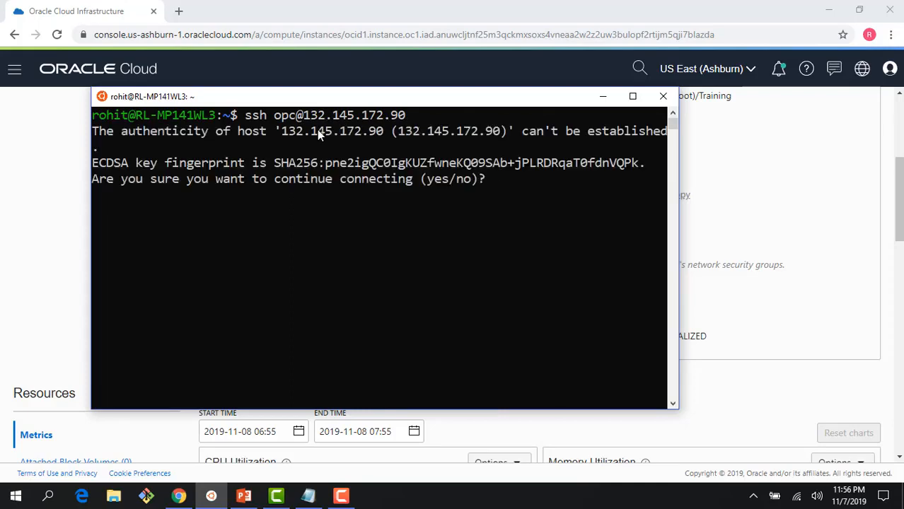
text(yes)
key(Return)
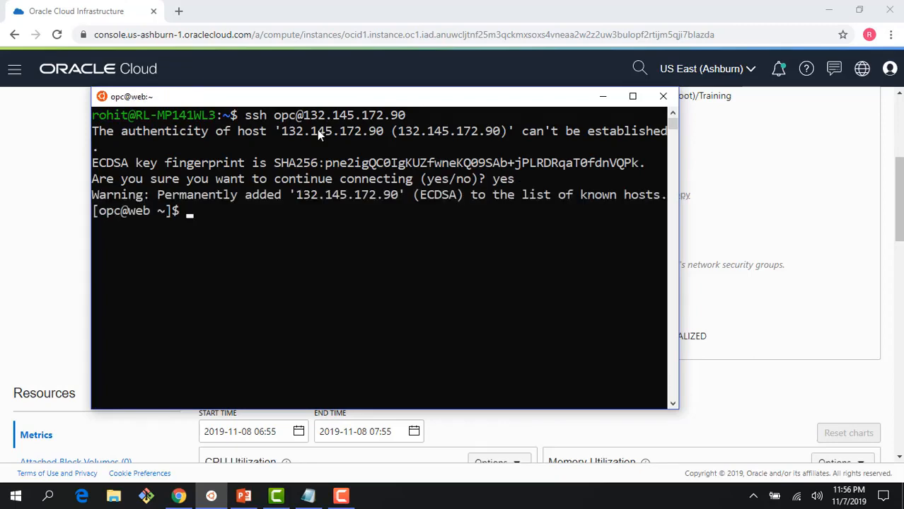
- Install the httpd package on the Web instance with yum as superuser, answering yes to all prompts automatically
text(sudo )
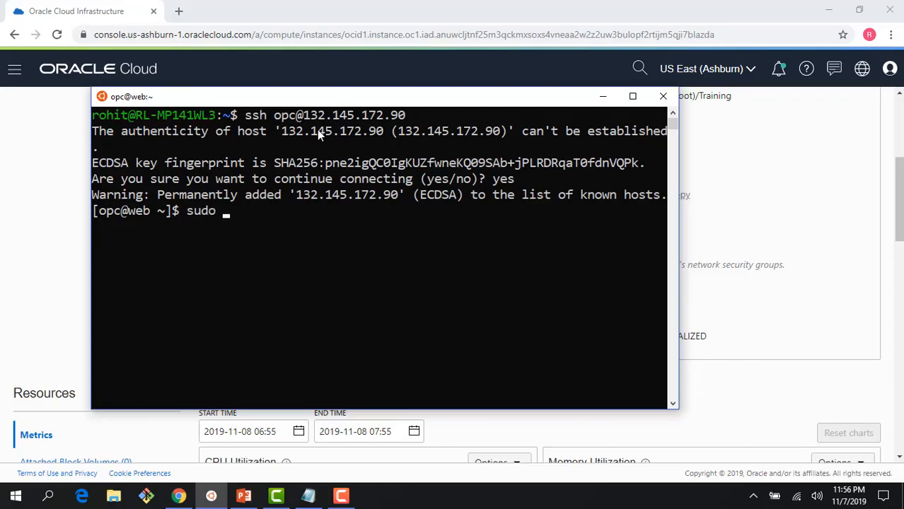
text(yum insta)
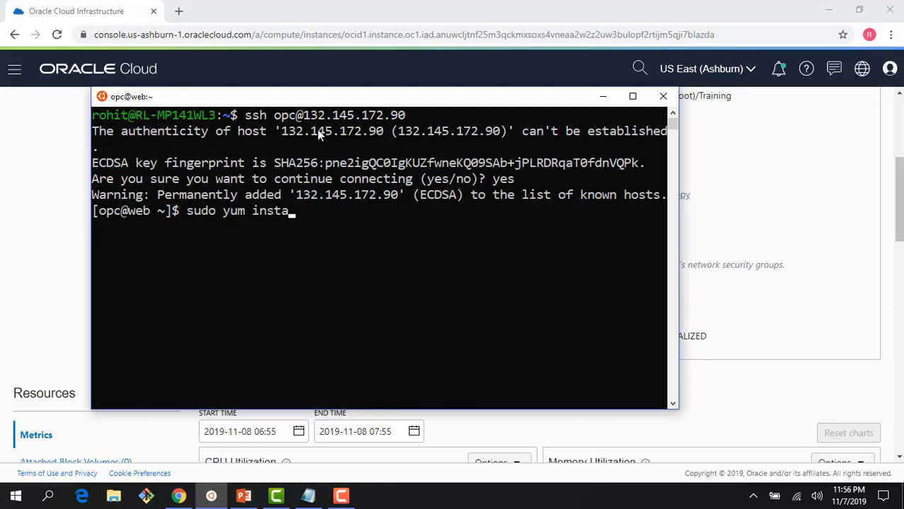
text(ll httpd -y)
key(Return)
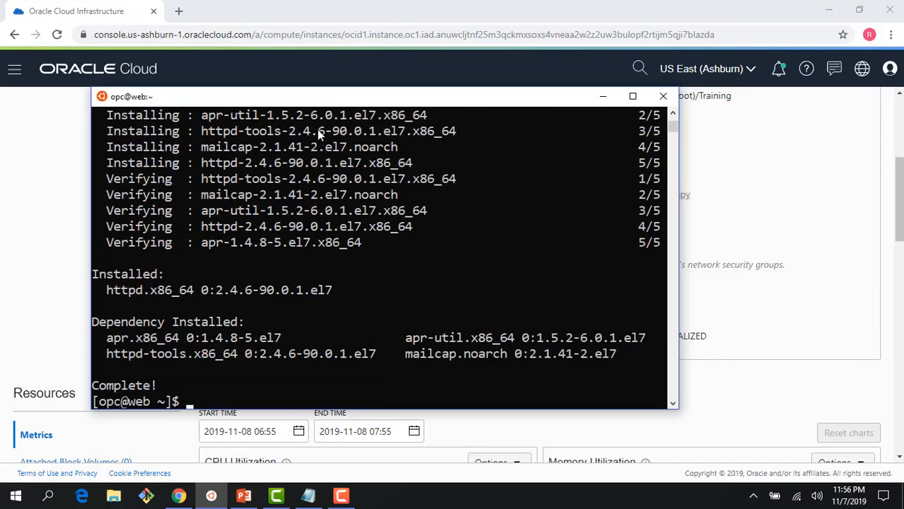
- Start the Apache web server on the instance with sudo apachectl start
text(sudo apache)
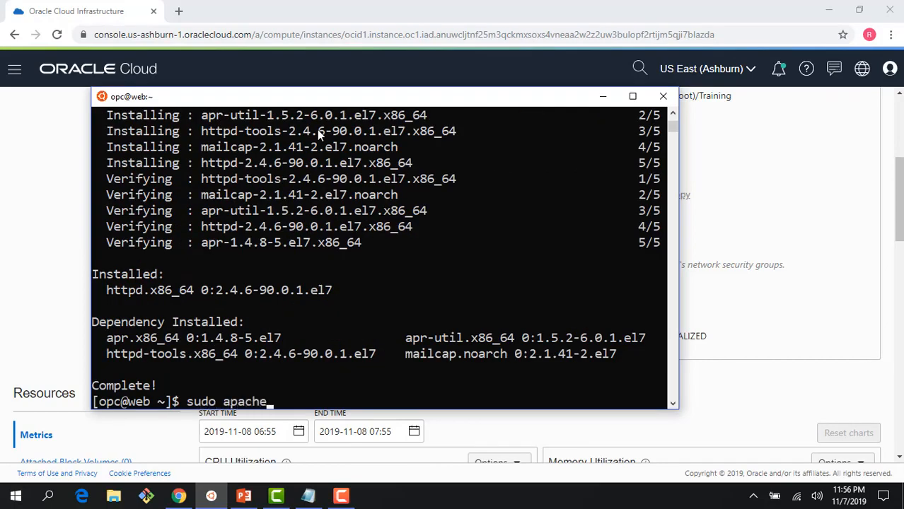
text(ctl start)
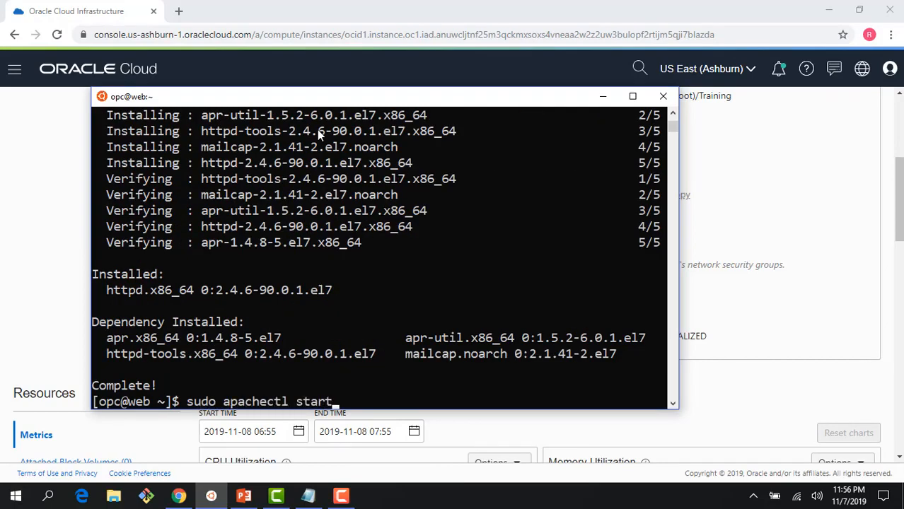
key(Return)
- Try to enable a service named http at boot with sudo systemctl
text(sudo)
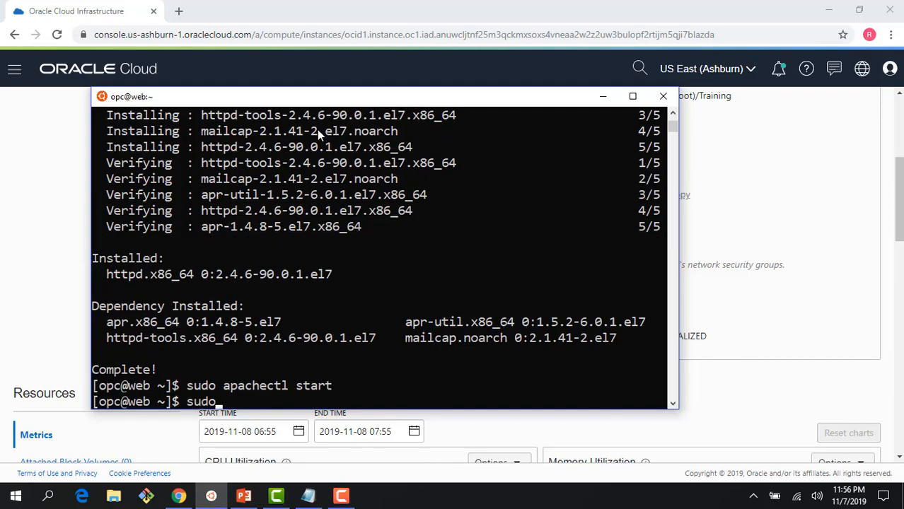
text( systemctl)
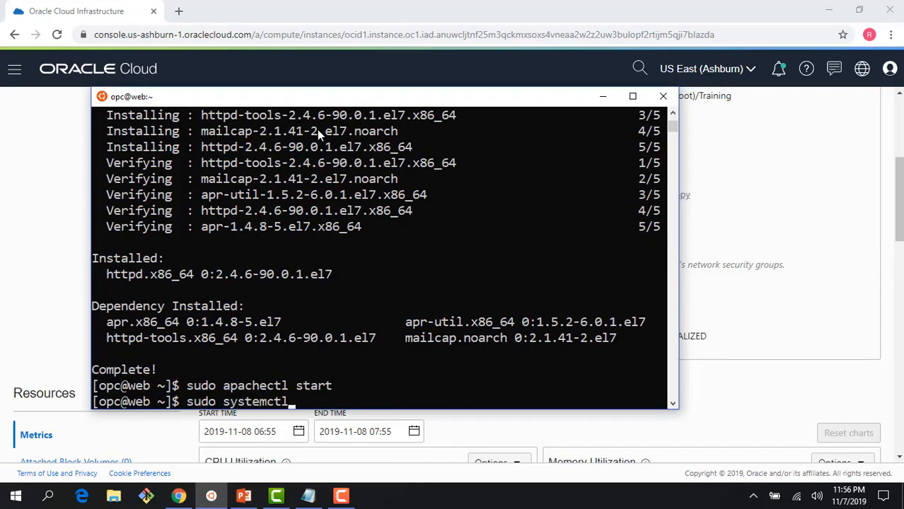
text( enable http)
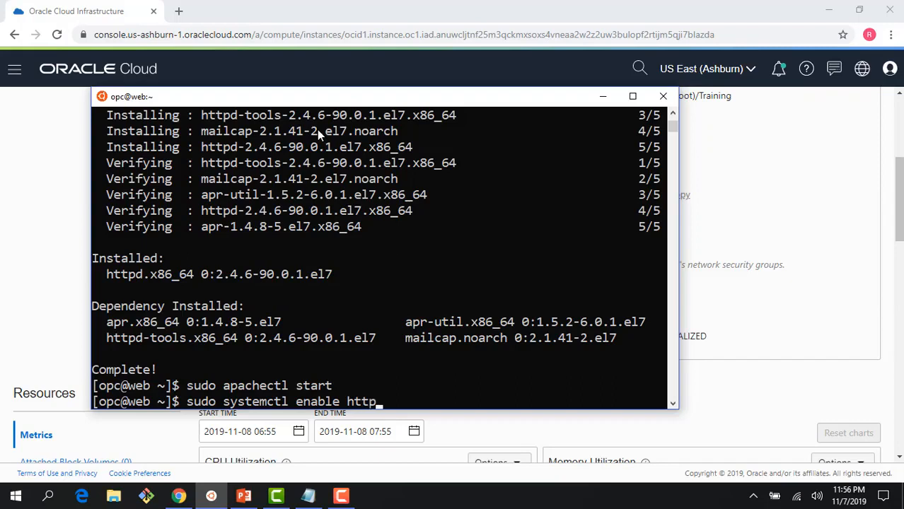
key(Return)
- Rerun the previous systemctl enable command with the service name corrected to httpd
key(Up)
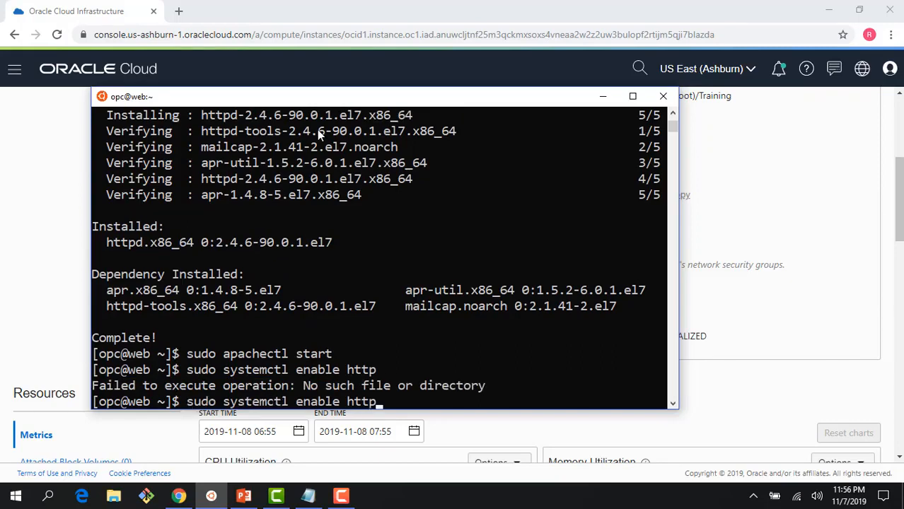
key(Left)
key(Left)
key(Left)
key(Left)
key(Left)
key(Left)
key(Right)
key(Right)
key(Right)
key(Right)
text(d)
key(Return)
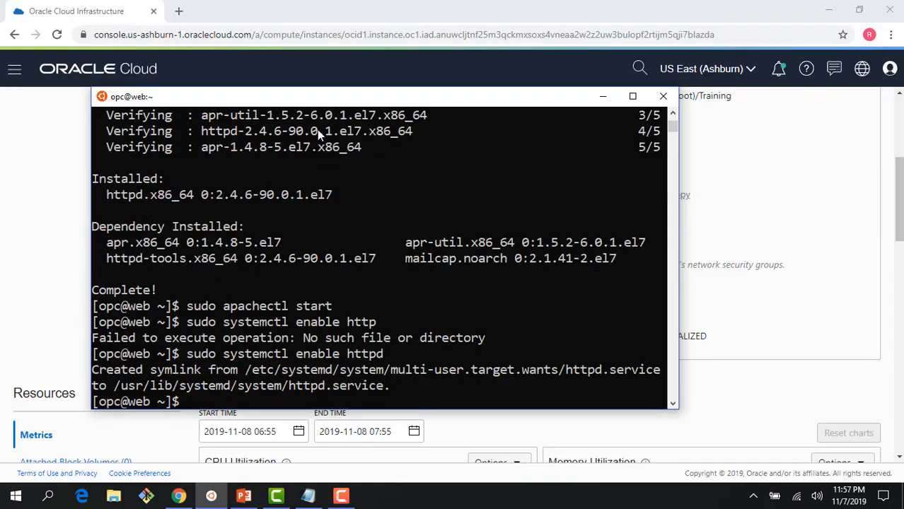
- Discard the partly entered command and clear the terminal screen
text(sudo)
key(BackSpace)
key(BackSpace)
key(BackSpace)
key(BackSpace)
key(BackSpace)
text(clear)
key(Return)
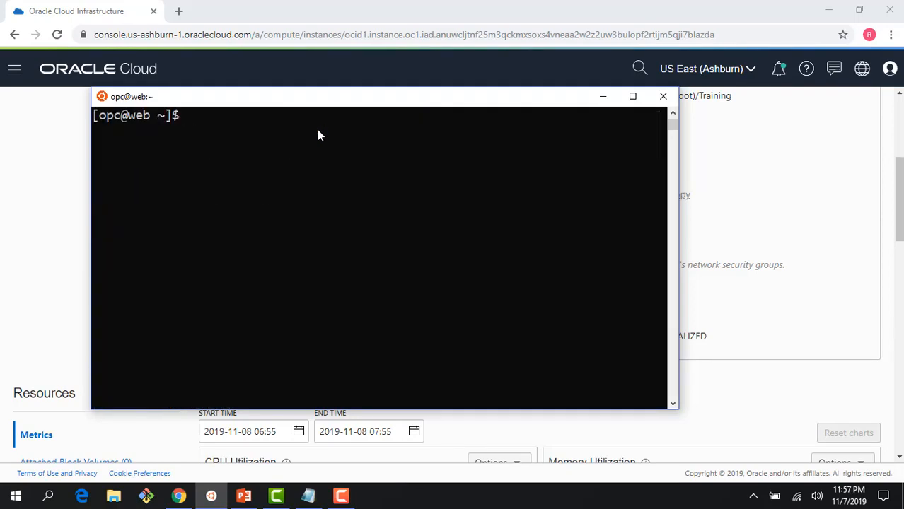
- Permanently open port 80/tcp in the public zone of the instance's firewall using sudo firewall-cmd
text(sudo fire)
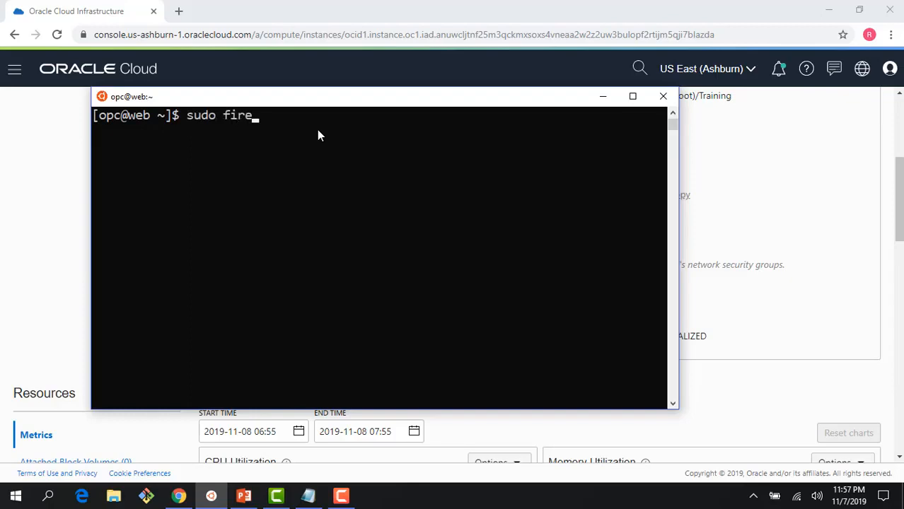
text(wall-cmd)
text(--permanent)
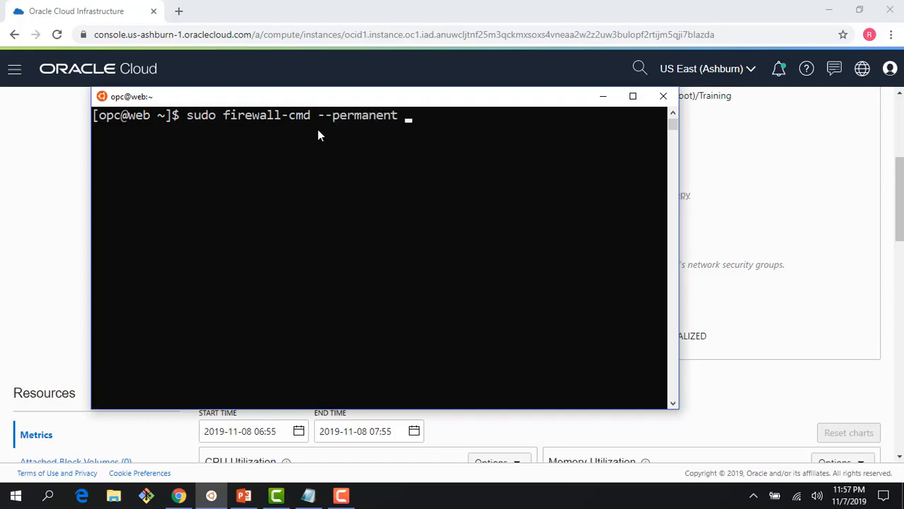
text( --zone=public )
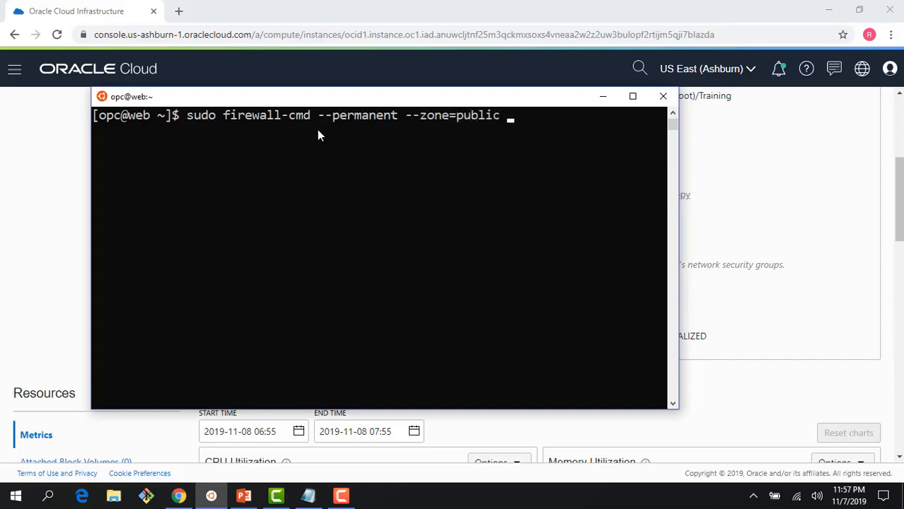
text(--add-port=)
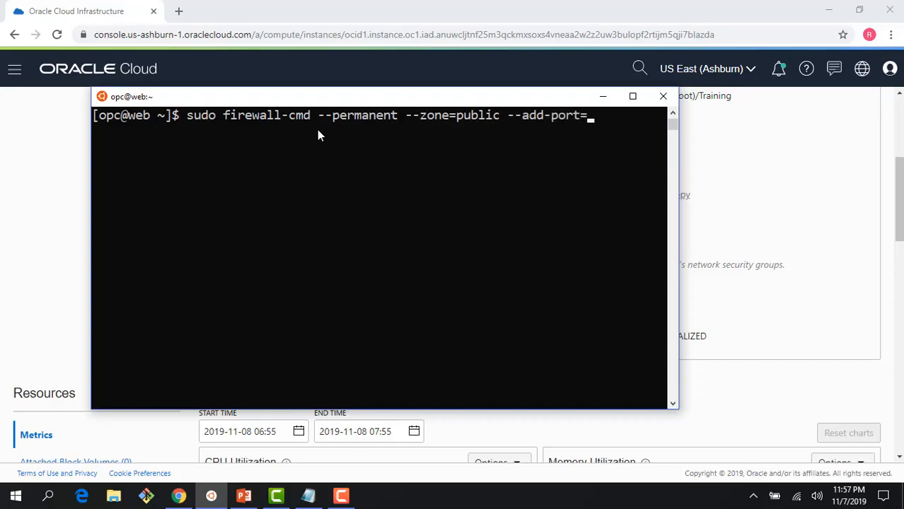
text(80/tcp)
key(Return)
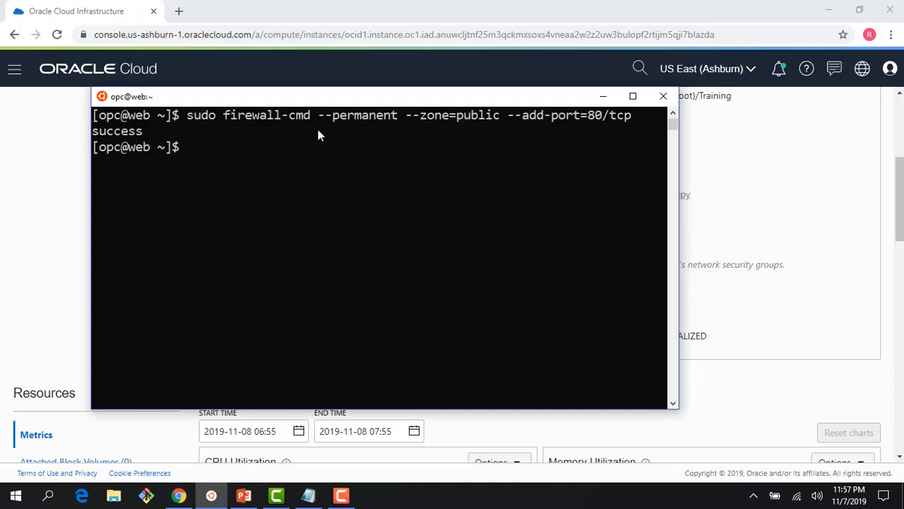
- Reload the instance's firewall rules with sudo firewall-cmd --reload
text(sudo firewall-cmd)
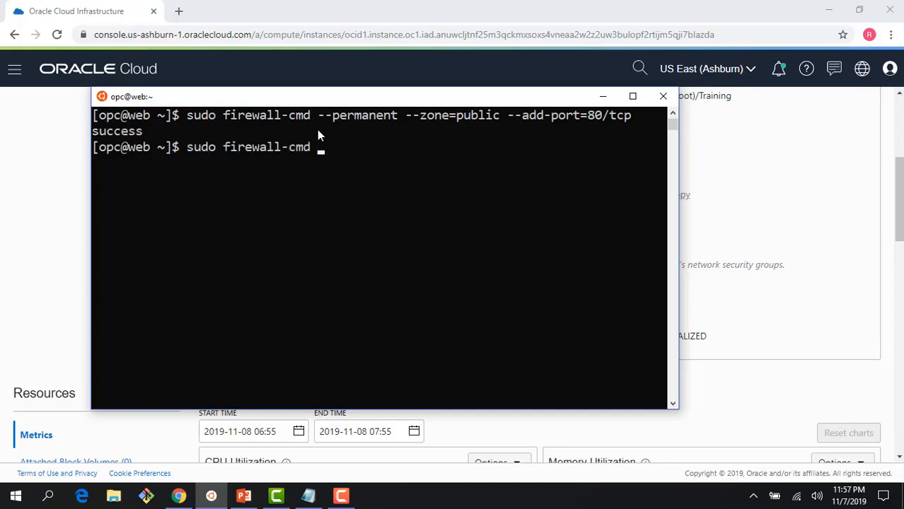
text( --reload)
key(Return)
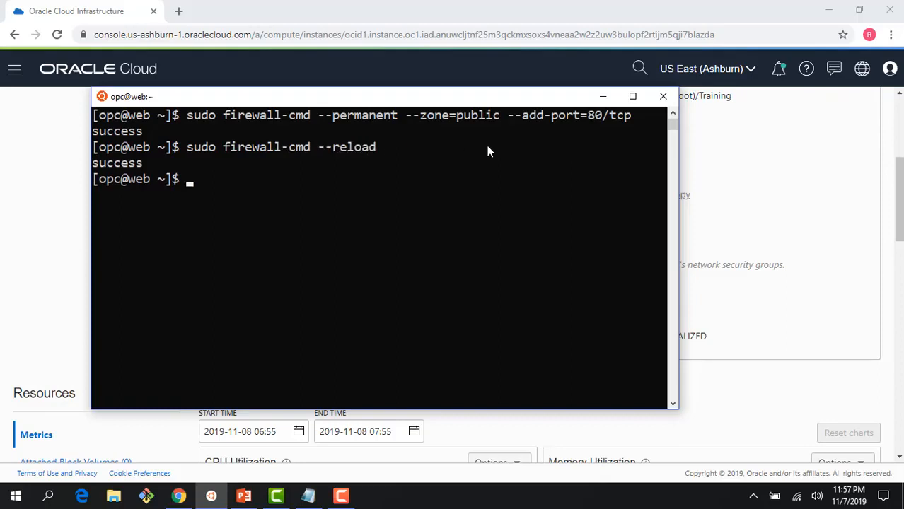
- Copy the Web instance's public IP address from its details in Chrome and load it in a new browser tab
click(895, 224)
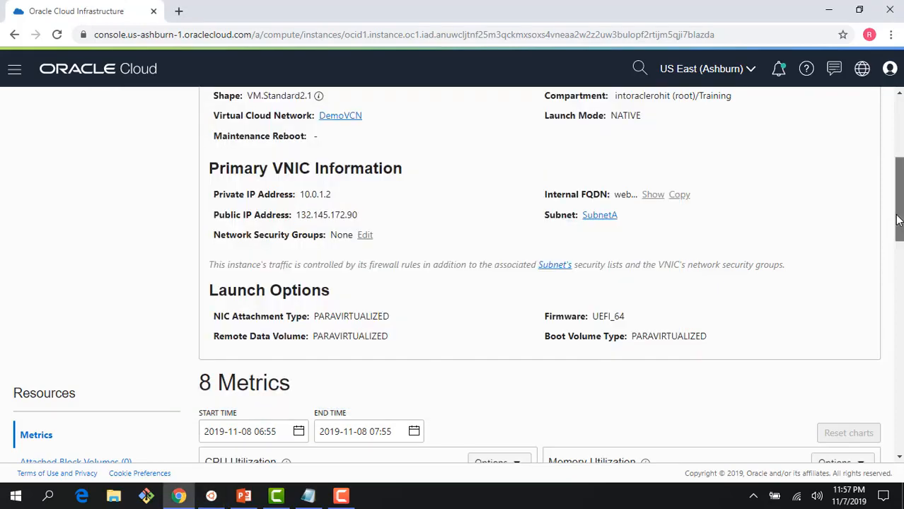
drag(894, 224, 894, 152)
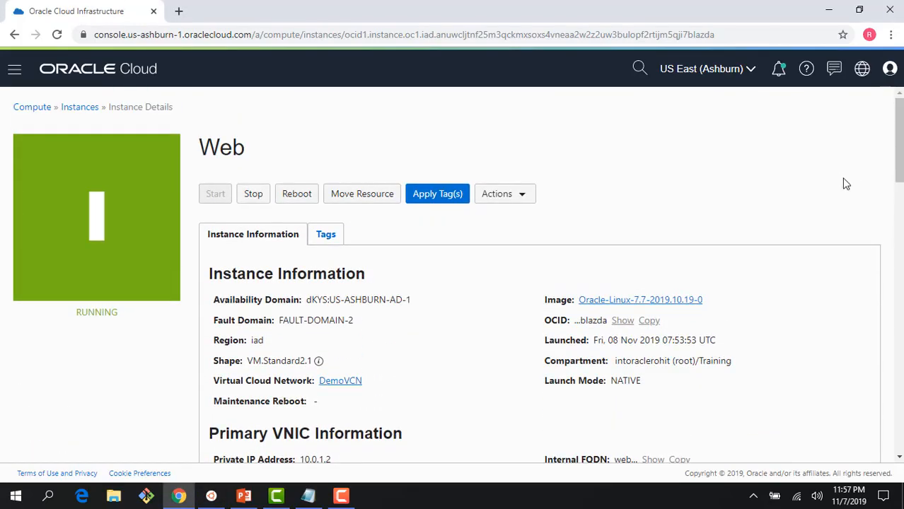
scroll(458, 343, down, 1)
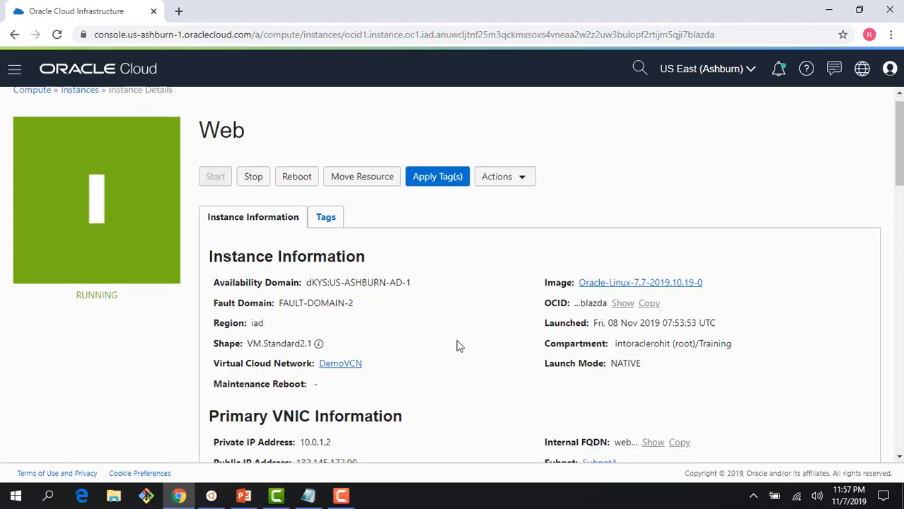
drag(296, 413, 358, 415)
key(ctrl+c)
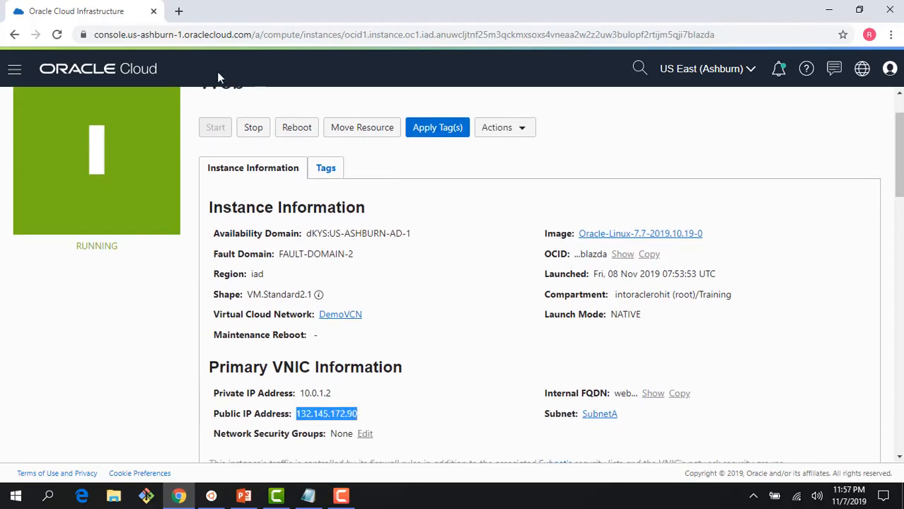
click(178, 10)
key(ctrl+v)
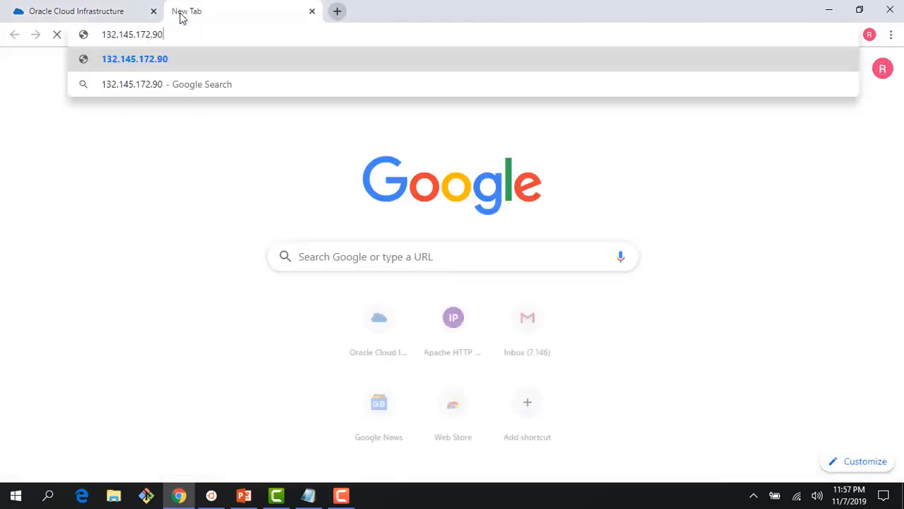
key(Return)
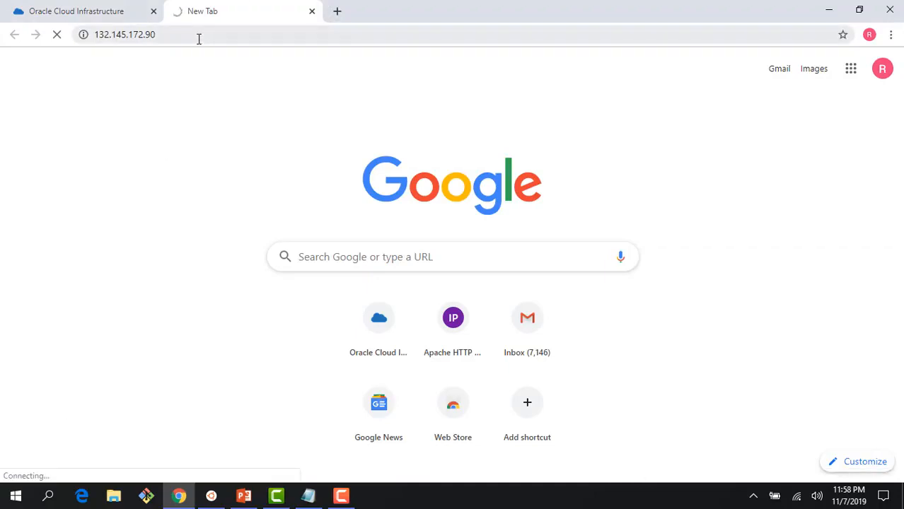
- Return to the Oracle Cloud console and go from the Web instance's subnet link to DemoVCN's security lists
click(79, 13)
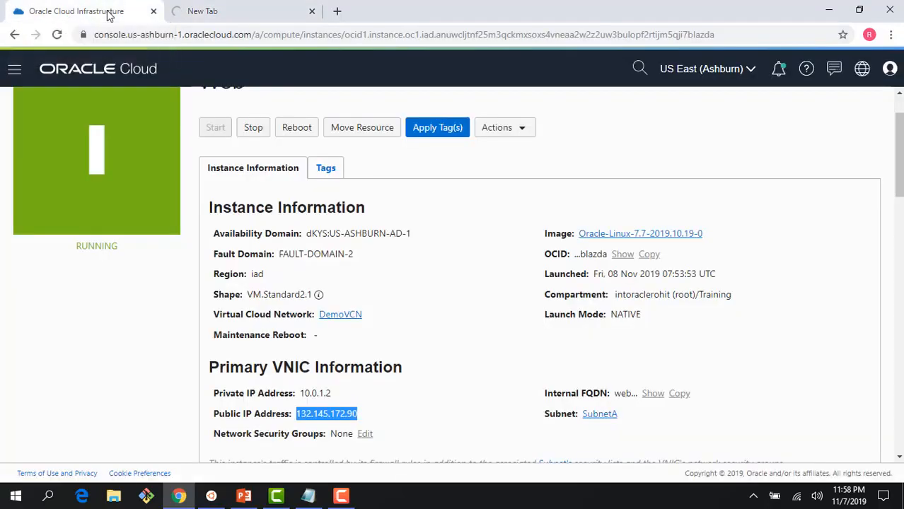
scroll(117, 107, up, 1)
scroll(495, 237, down, 2)
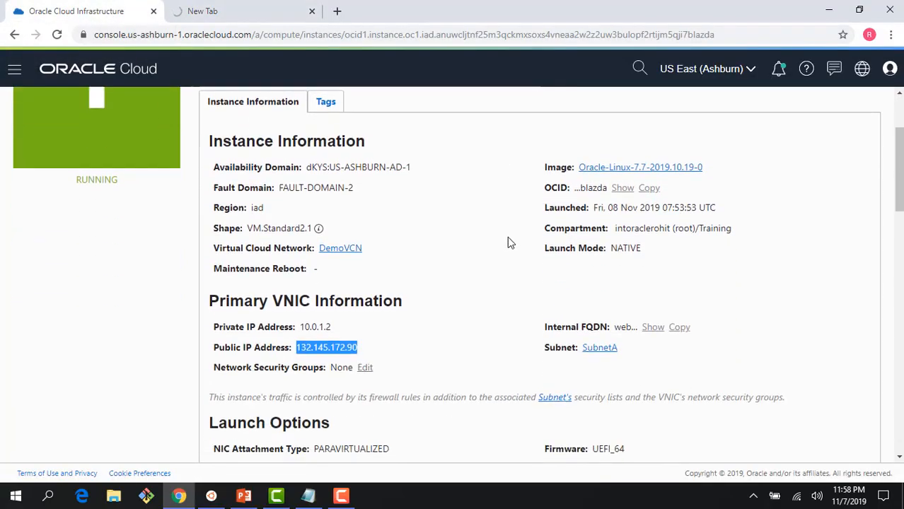
click(599, 349)
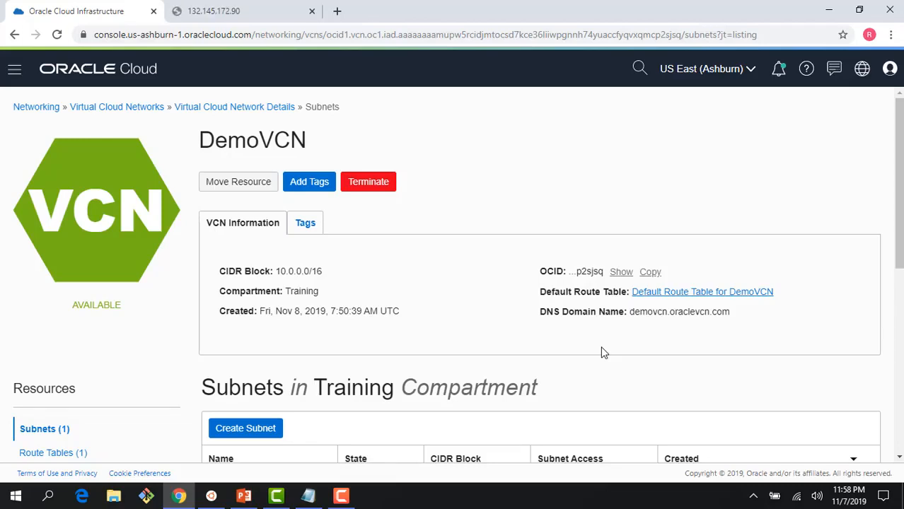
scroll(603, 352, down, 2)
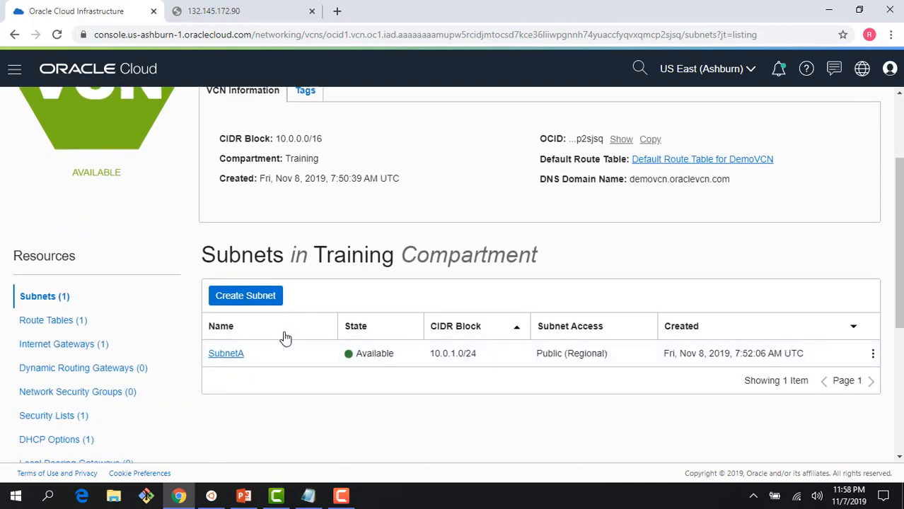
scroll(198, 364, down, 1)
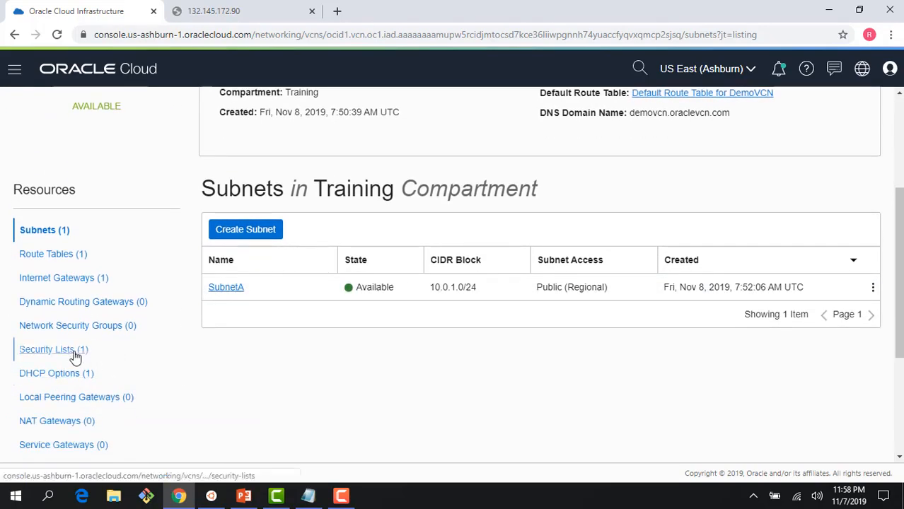
click(74, 356)
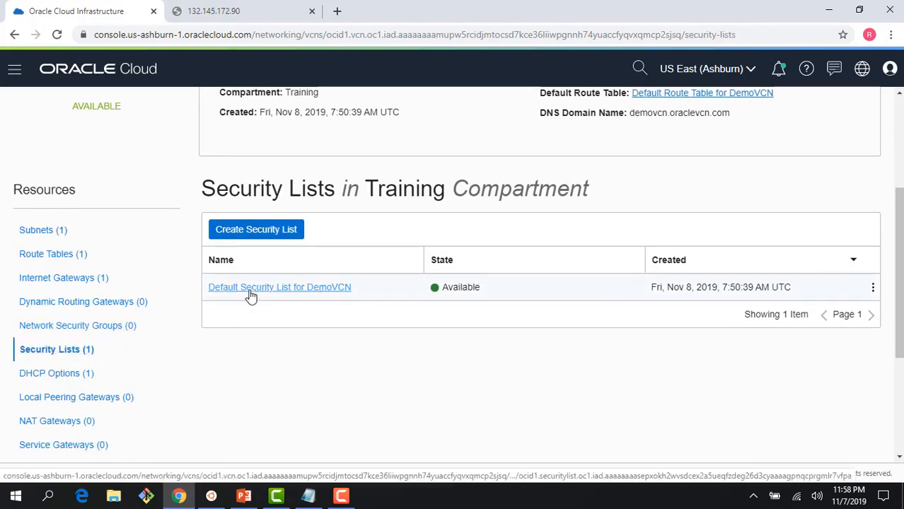
- Open the Default Security List for DemoVCN and review its ingress and egress rules, ending on the ingress rules
click(249, 295)
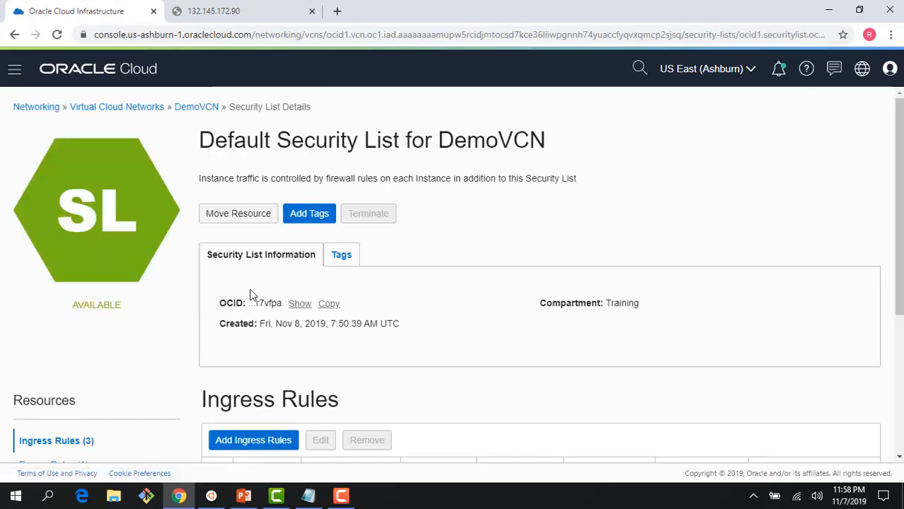
scroll(374, 280, down, 3)
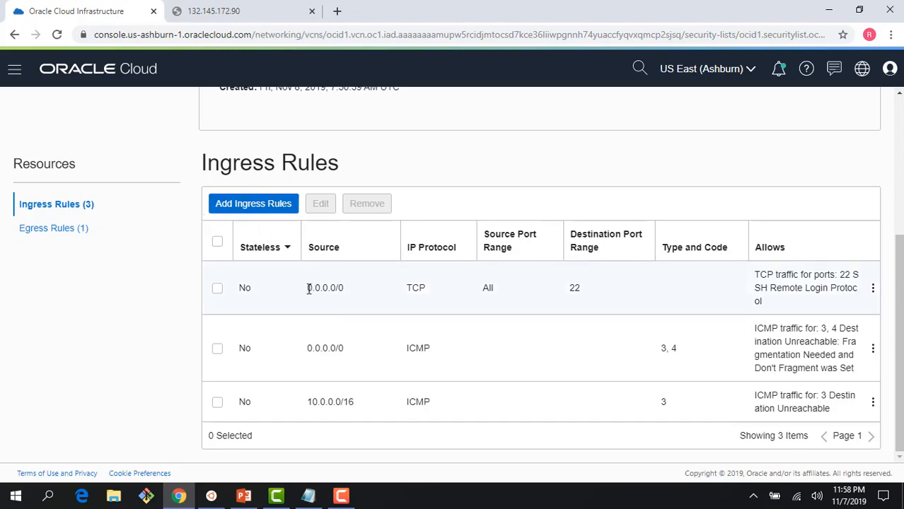
drag(307, 288, 347, 288)
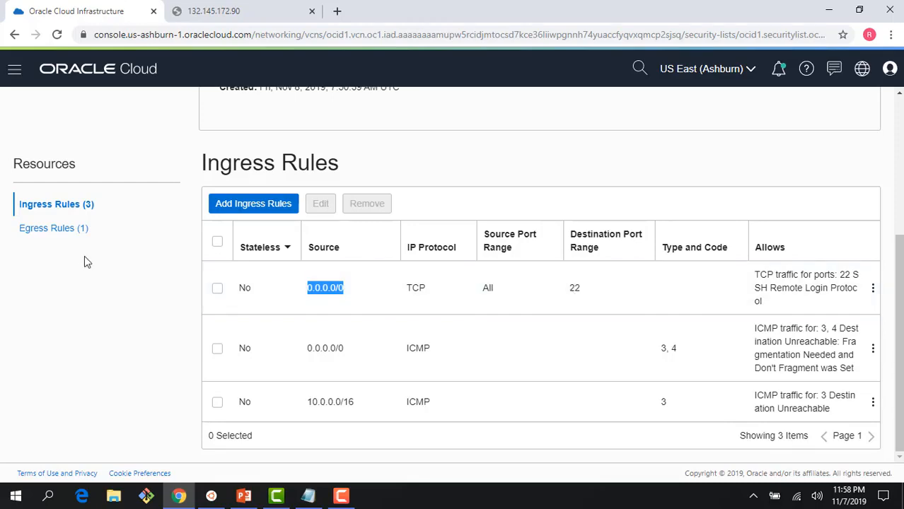
click(73, 228)
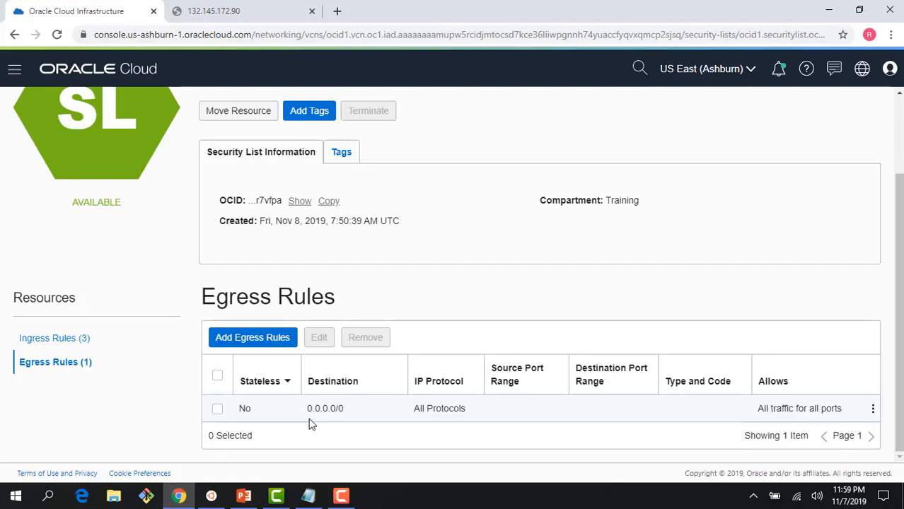
click(61, 341)
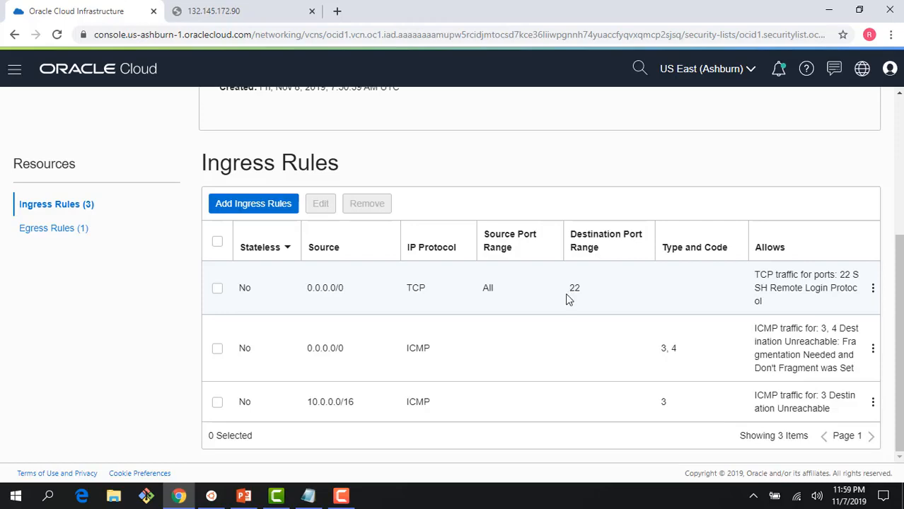
- Add a stateful TCP ingress rule with source CIDR 0.0.0.0/0 and destination port 80 to the security list
click(282, 205)
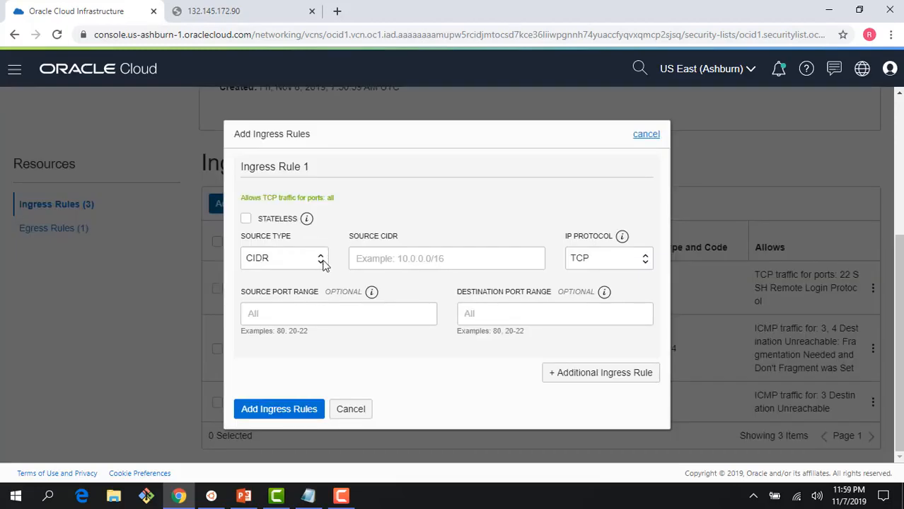
click(360, 258)
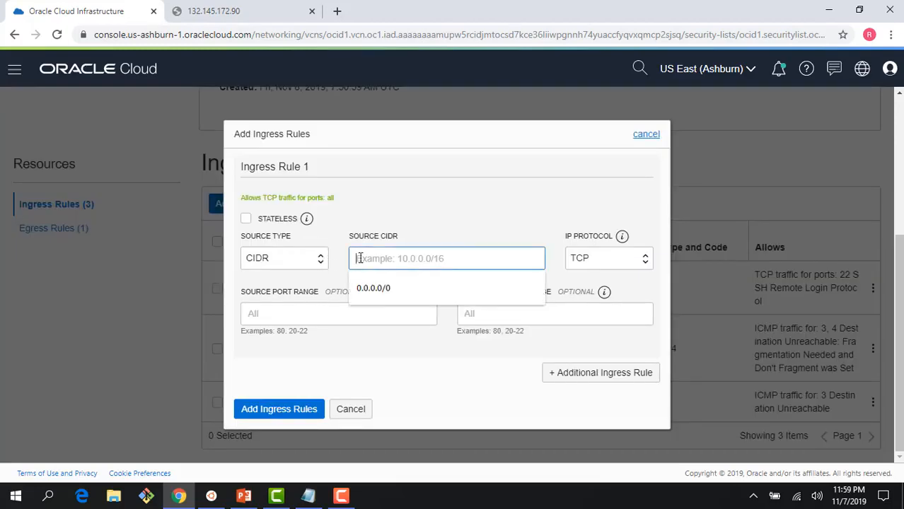
text(0.0.0.)
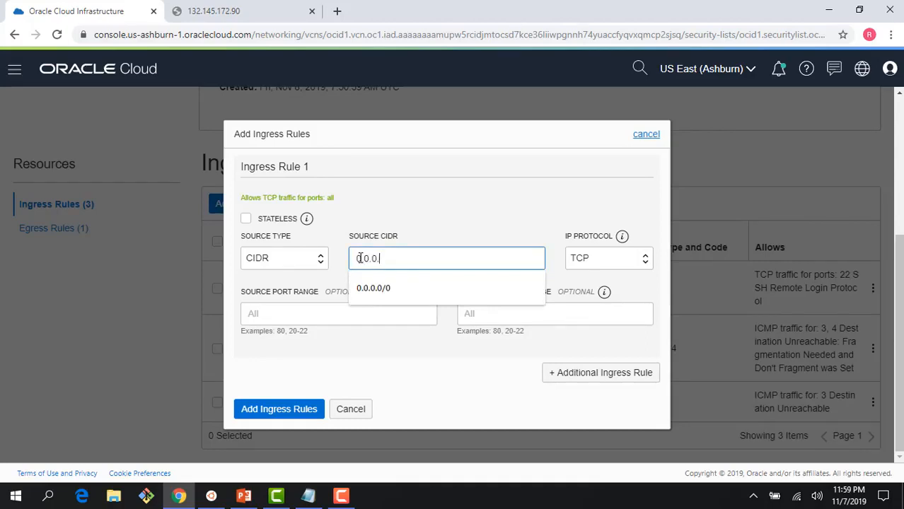
text(0/0)
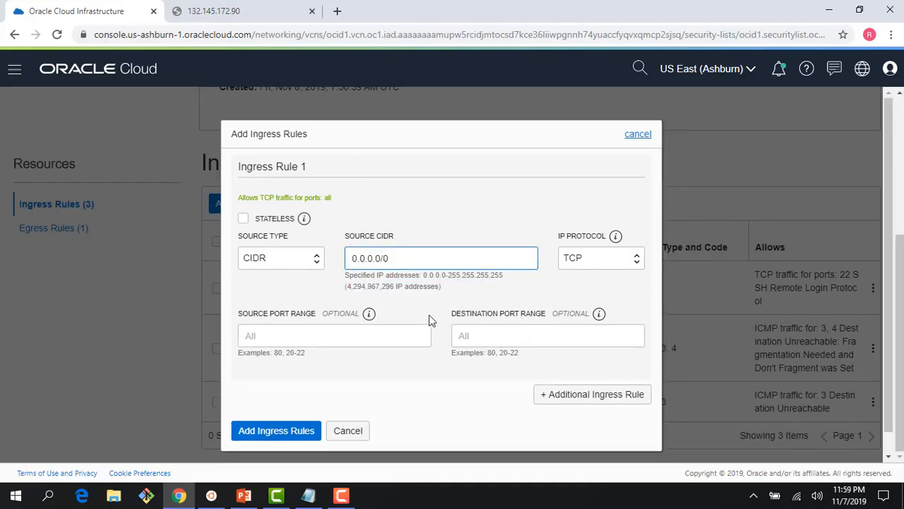
click(463, 335)
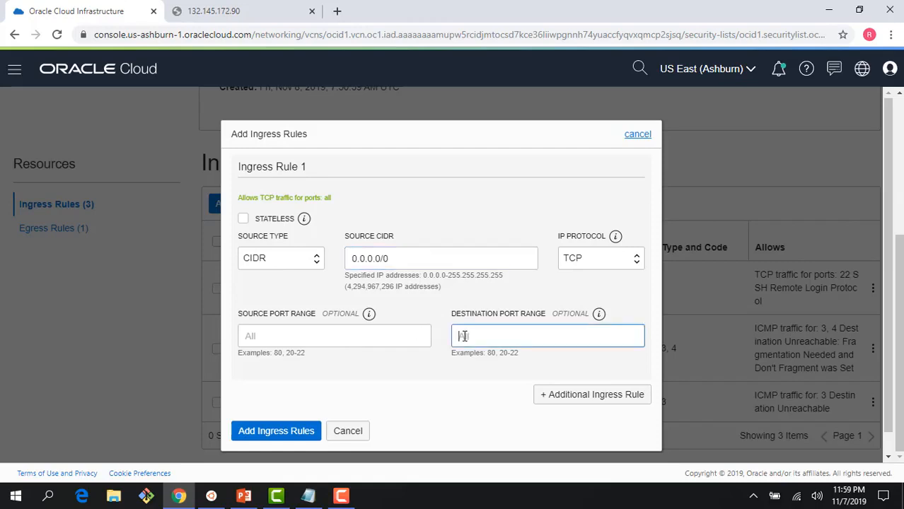
text(80)
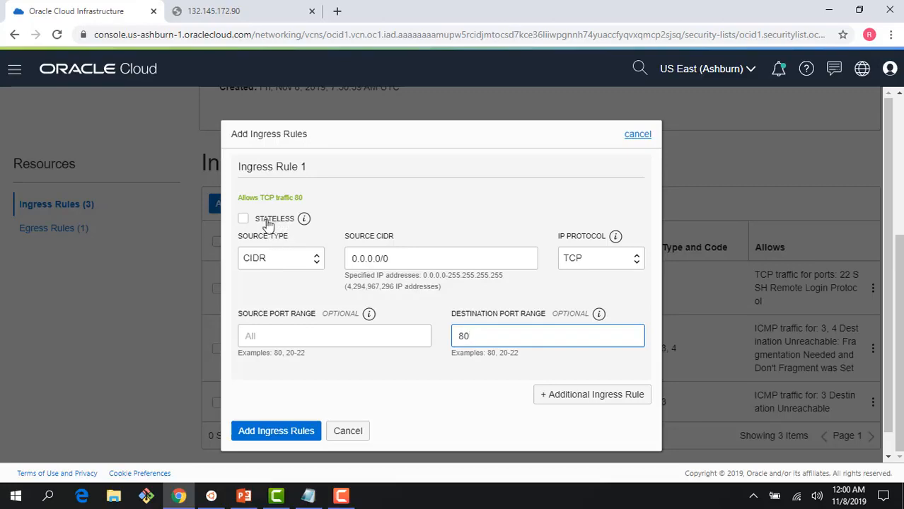
click(293, 432)
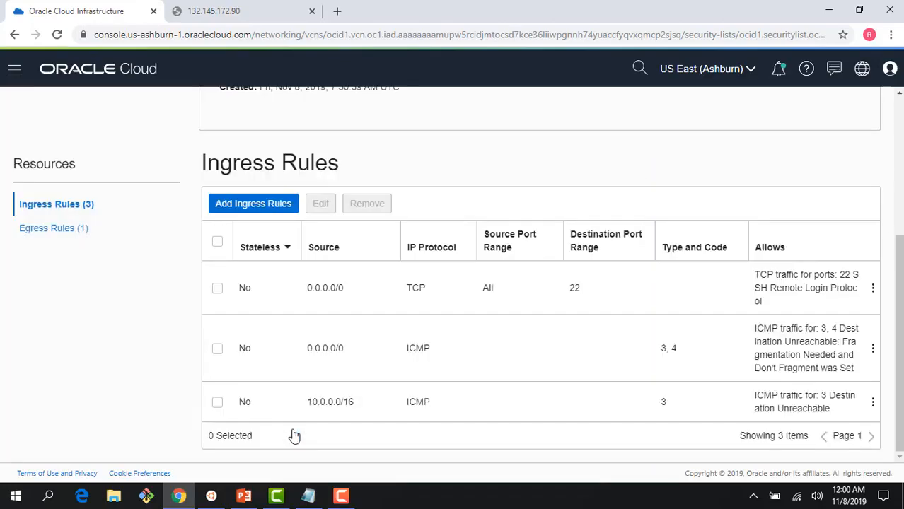
- Switch to the browser tab with the Web instance's public IP address and reload the page to test HTTP access
click(214, 12)
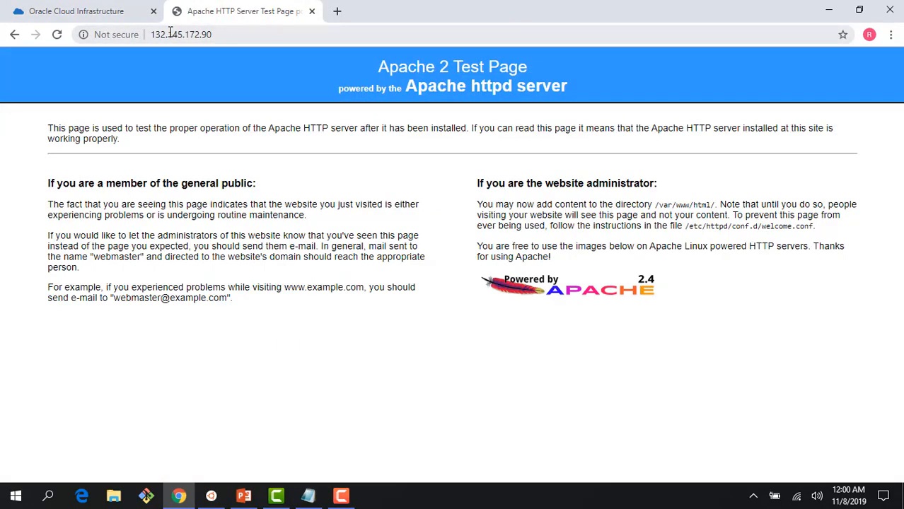
click(58, 35)
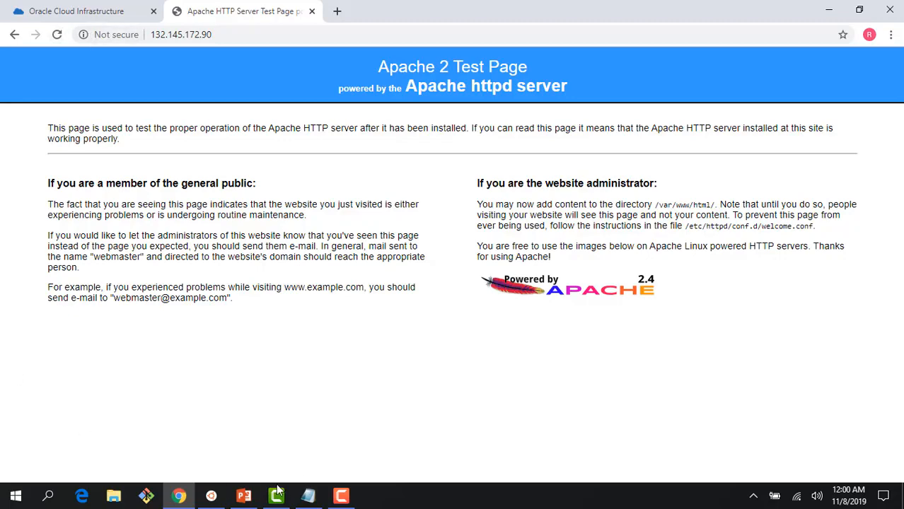
- Switch to PowerPoint and show the "Demo: Web server in a Public Subnet" slide as a full-screen slide show
click(244, 496)
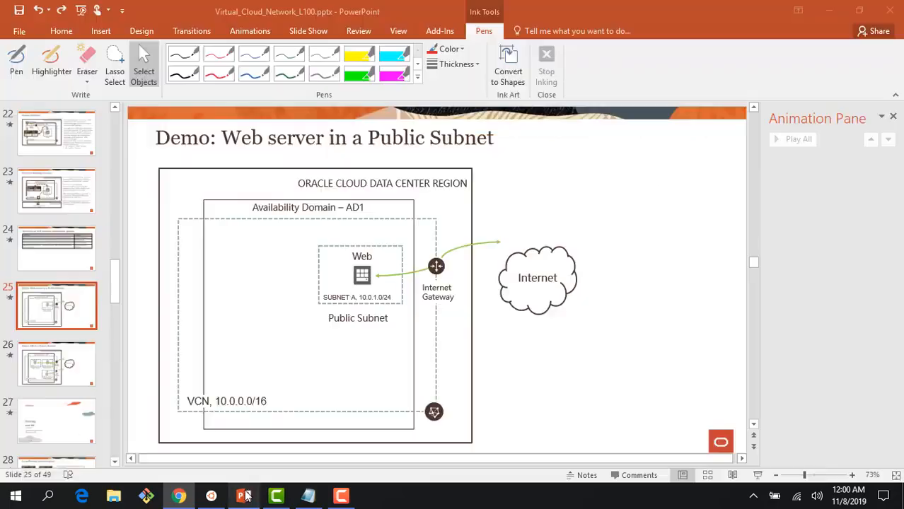
click(757, 477)
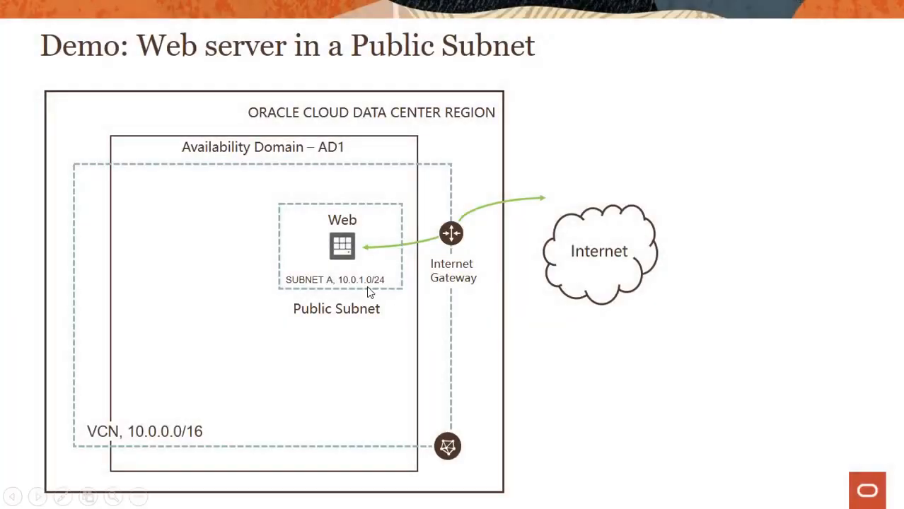